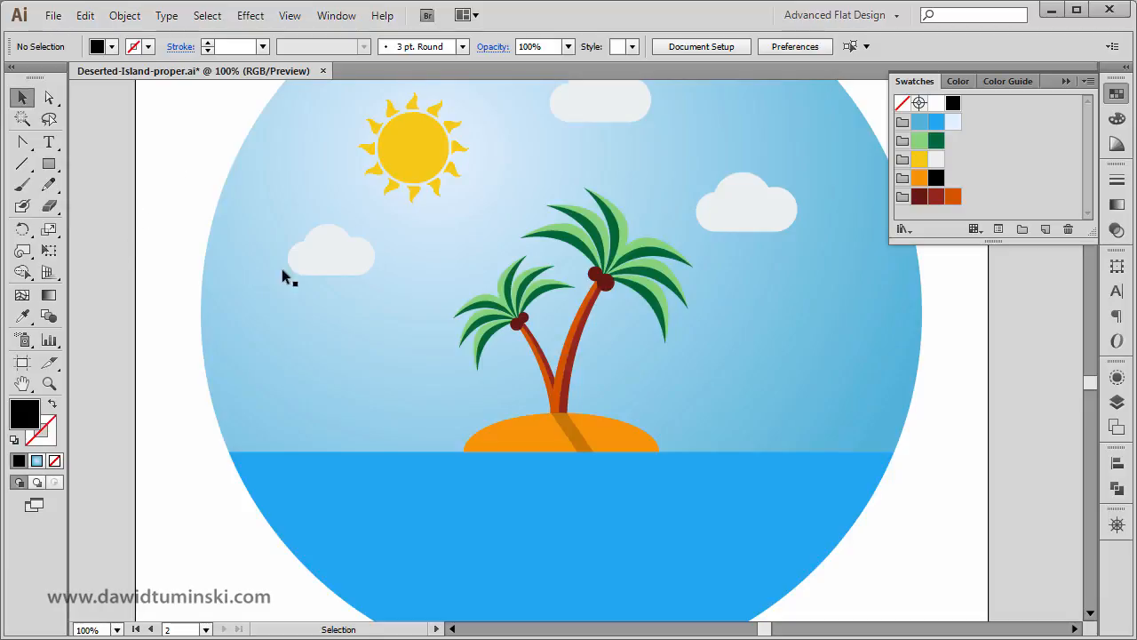
pyautogui.scroll(-20, 543, 350)
pyautogui.scroll(3, 534, 341)
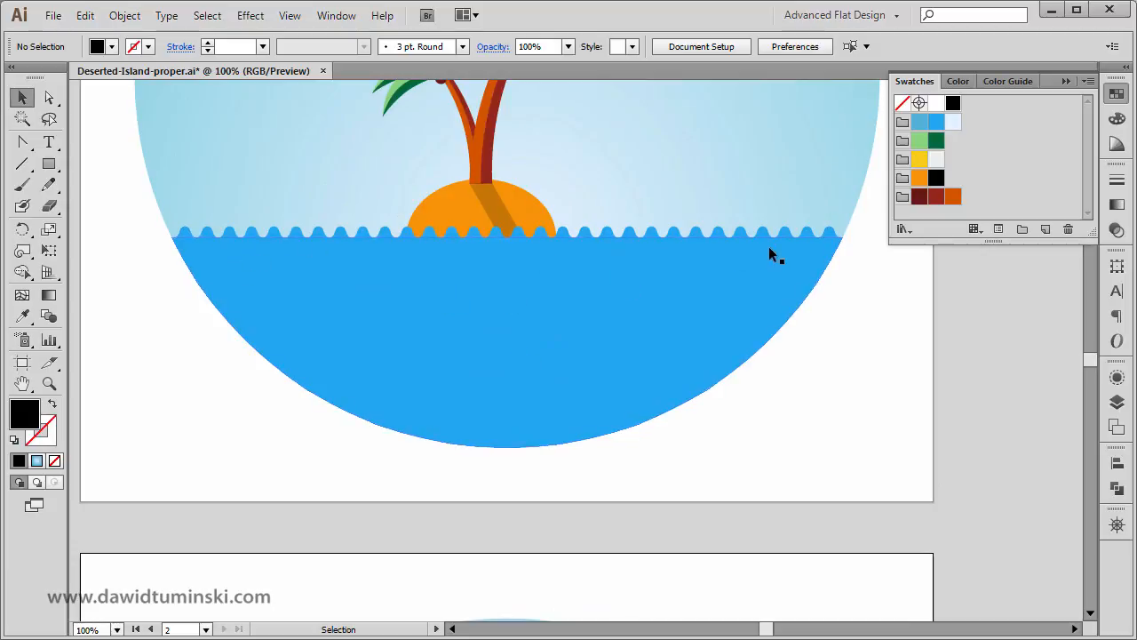
pyautogui.scroll(-10, 598, 548)
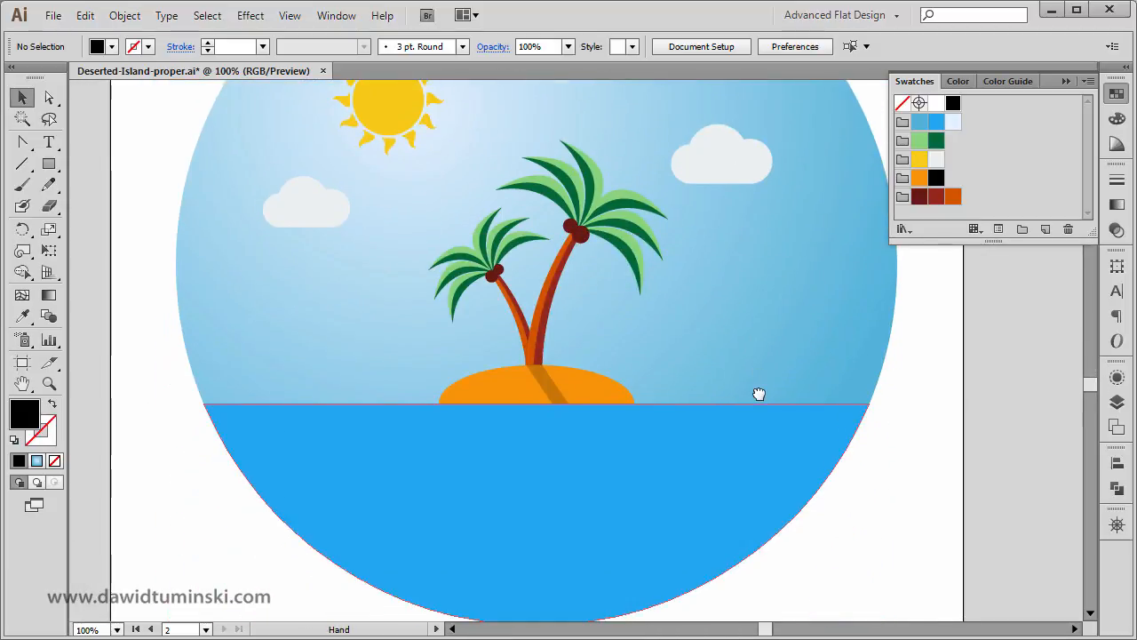
# Draw an S-shaped half-wave with the Pen tool from the waterline's left end up to a smooth anchor about 27 px away.
pyautogui.moveTo(287, 327); pyautogui.dragTo(344, 347)
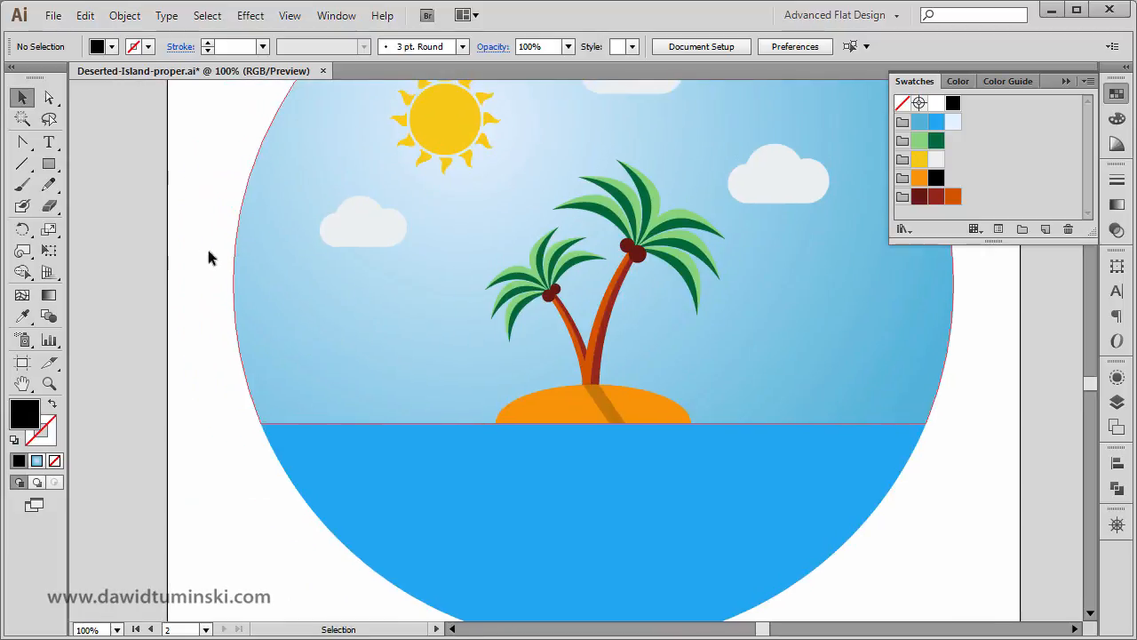
pyautogui.press('p')
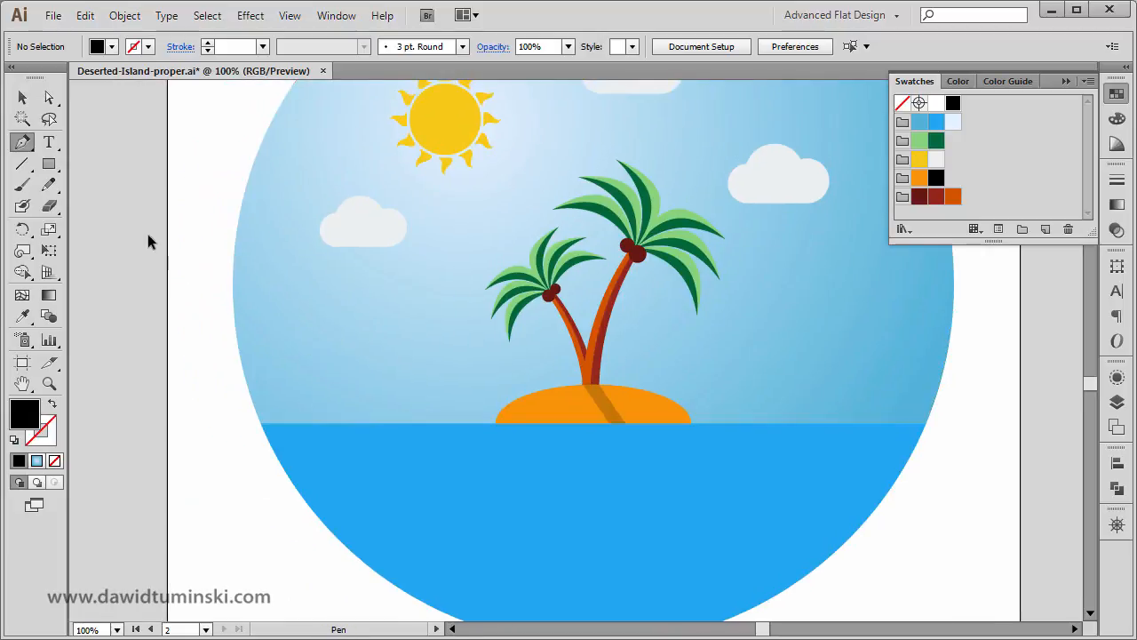
pyautogui.hotkey('ctrl', 'space')
pyautogui.moveTo(188, 276); pyautogui.dragTo(516, 294)
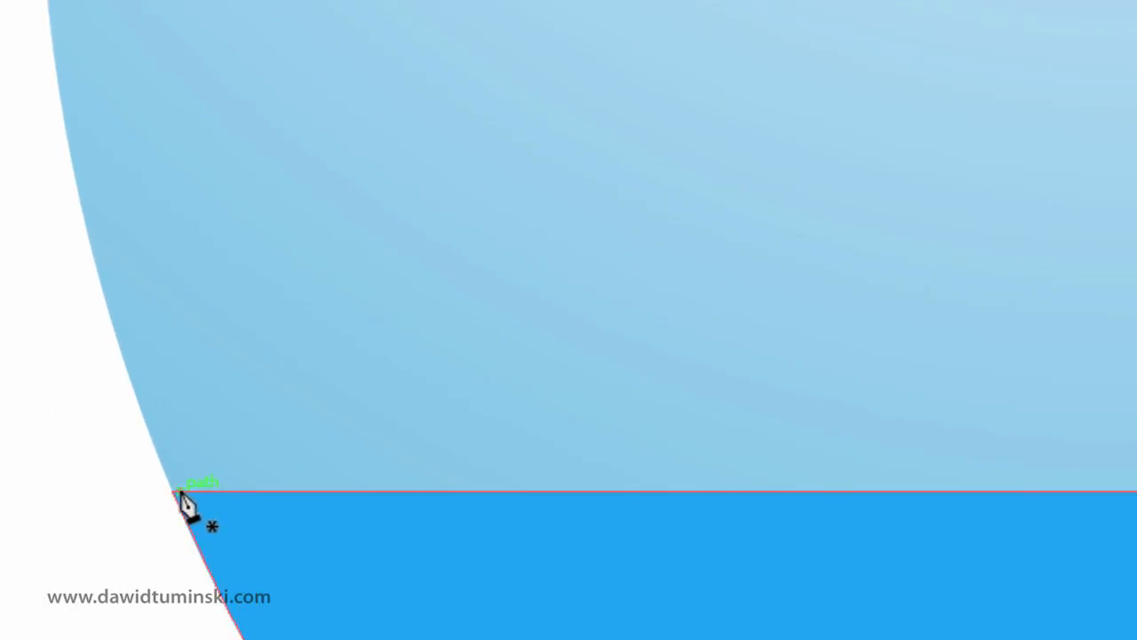
pyautogui.moveTo(179, 491); pyautogui.dragTo(231, 492)
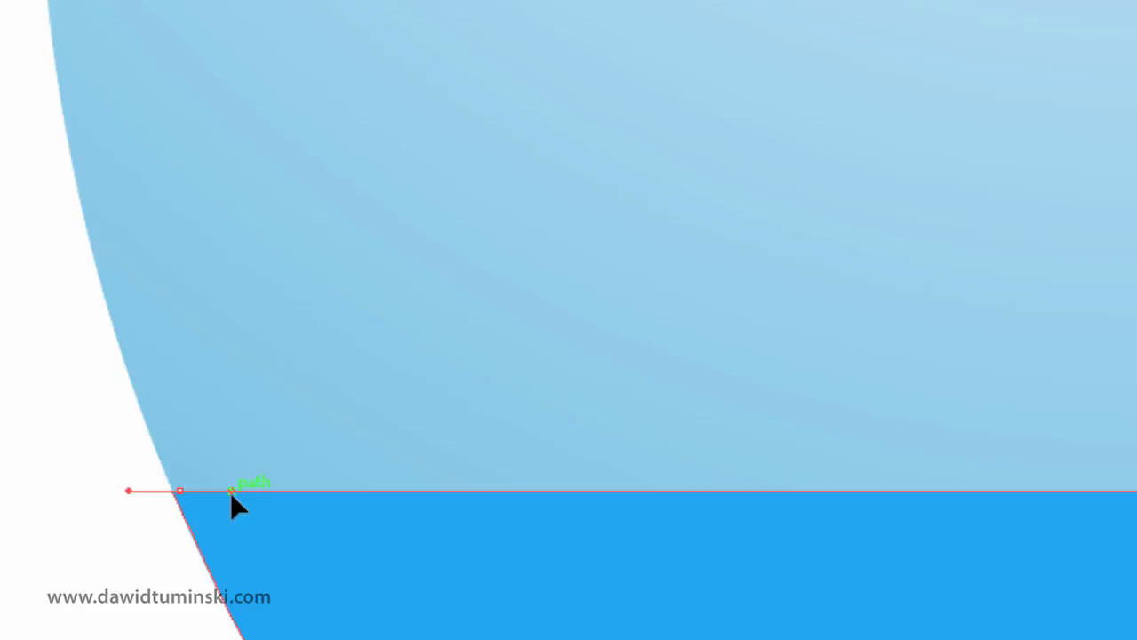
pyautogui.moveTo(230, 492); pyautogui.dragTo(235, 490)
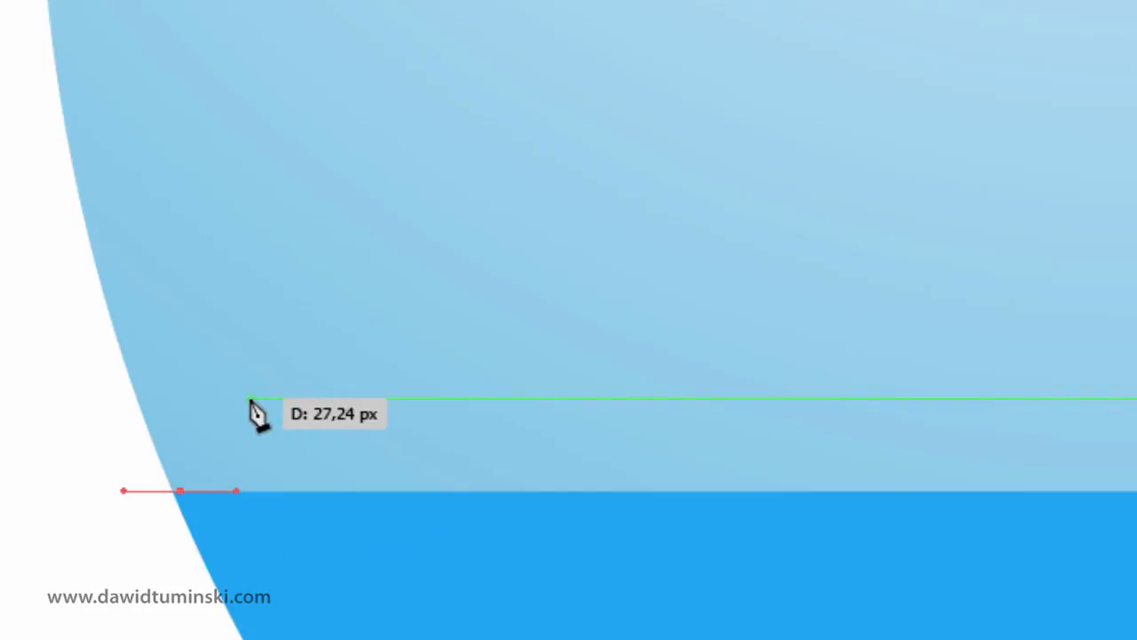
pyautogui.moveTo(251, 399); pyautogui.dragTo(300, 399)
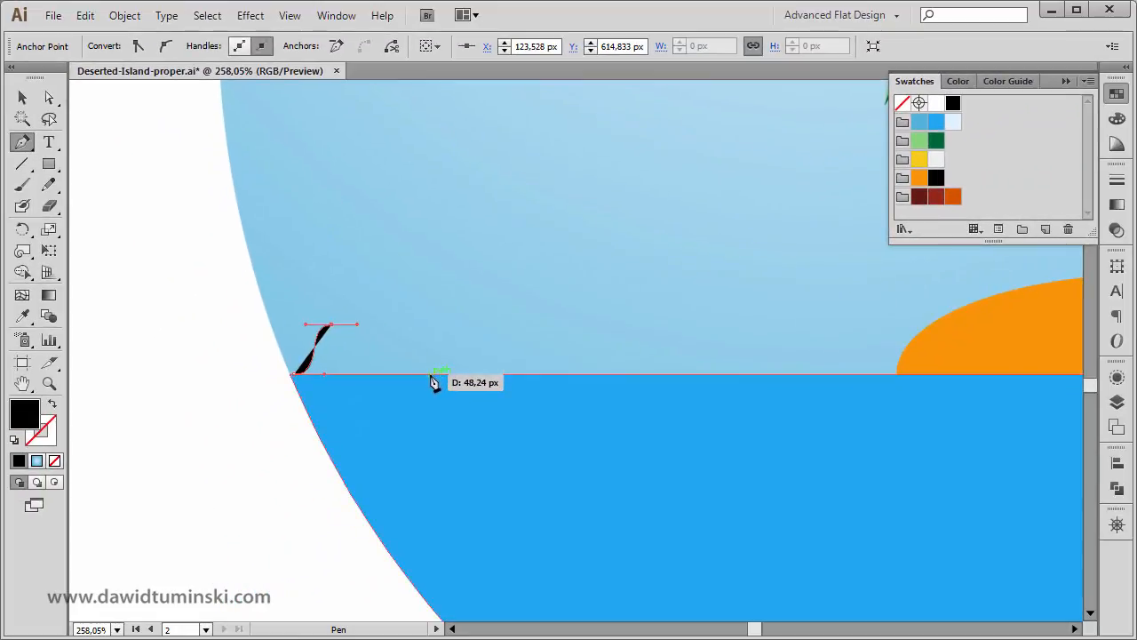
# Swap the half-wave's fill and stroke so it has a black stroke and no fill, and deselect it.
pyautogui.click(51, 404)
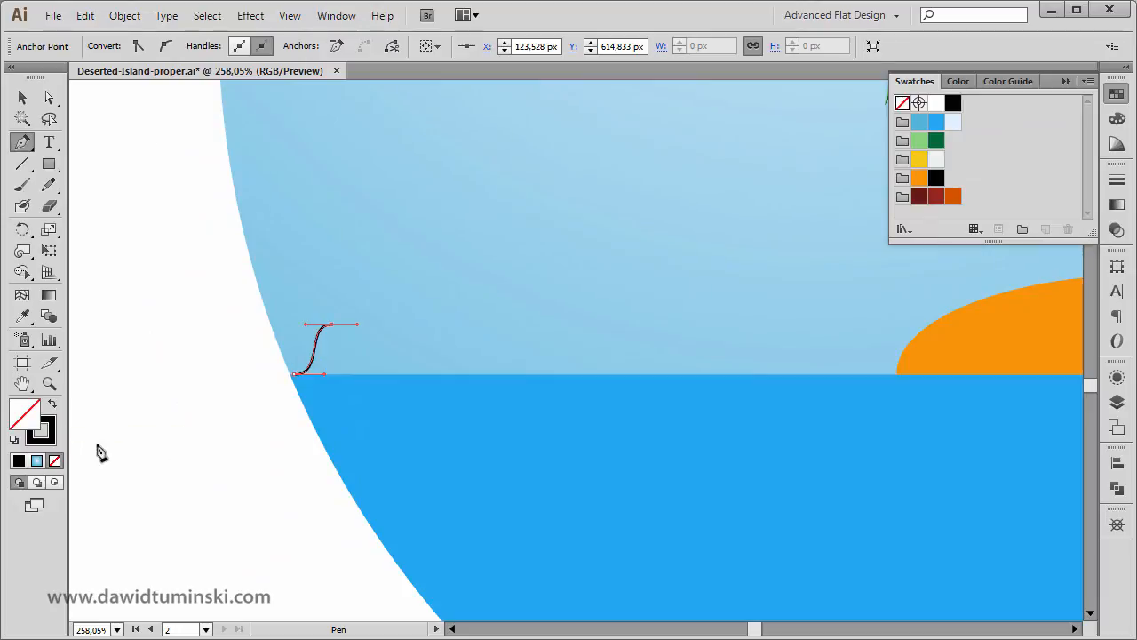
pyautogui.click(23, 98)
pyautogui.click(144, 199)
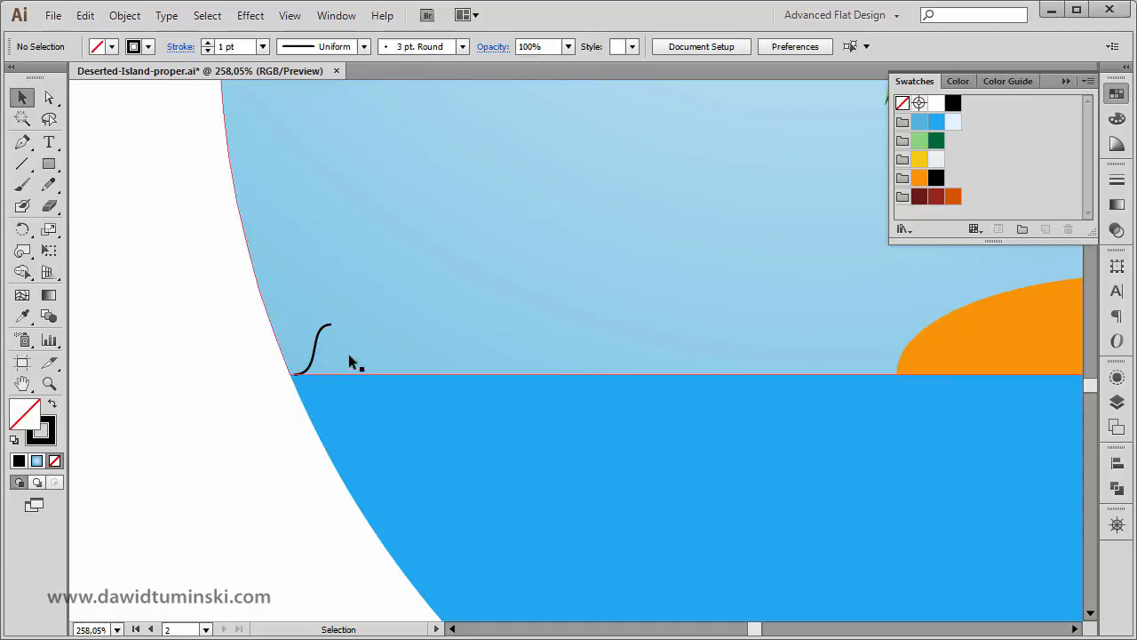
# Reflect a copy of the half-wave across the vertical axis about its upper endpoint, completing the wave's other side.
pyautogui.hotkey('ctrl', 'space')
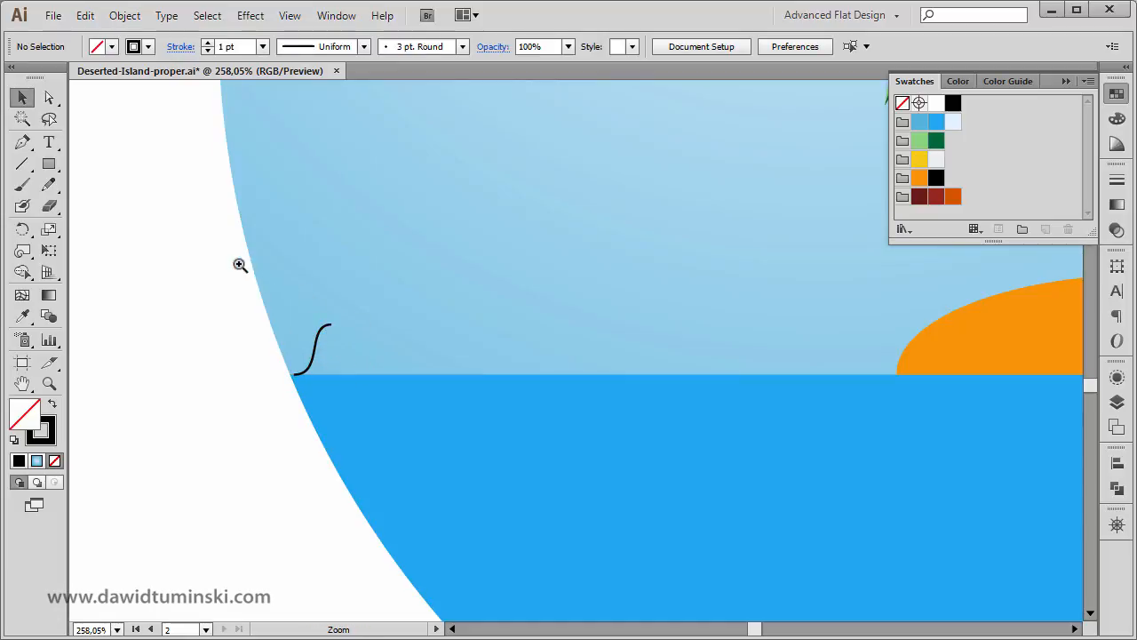
pyautogui.moveTo(241, 263); pyautogui.dragTo(401, 411)
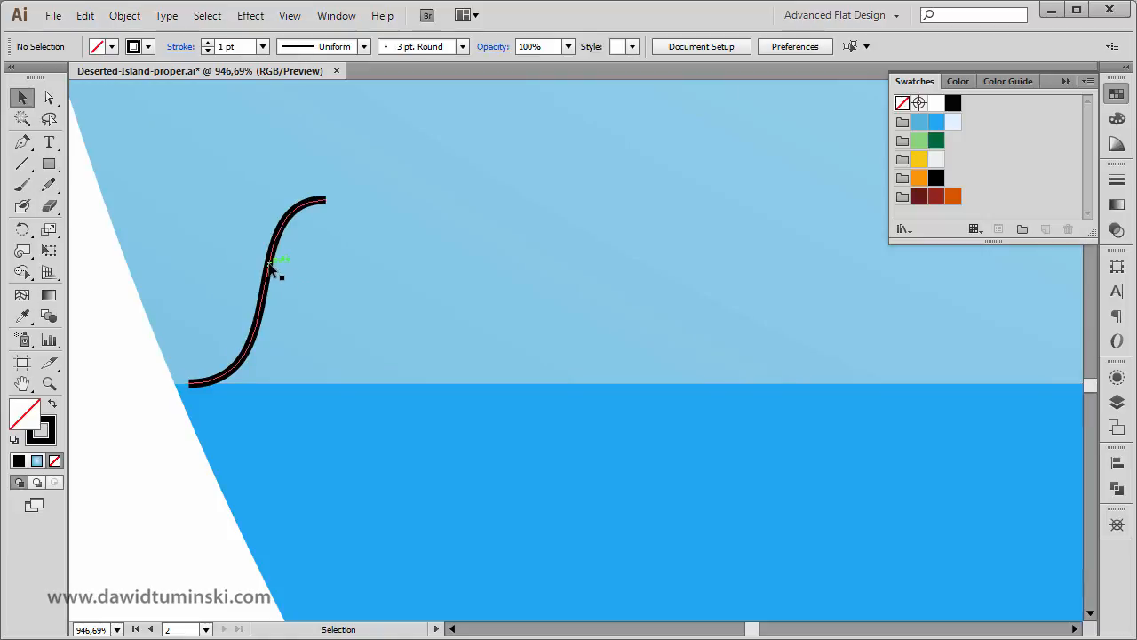
pyautogui.click(270, 265)
pyautogui.press('o')
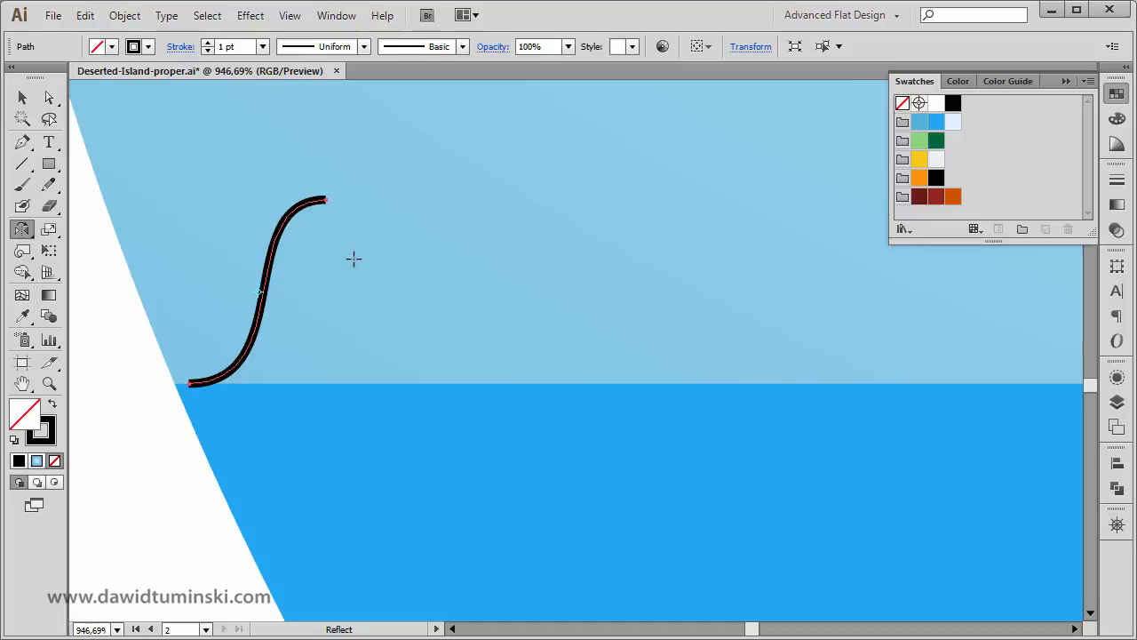
pyautogui.keyDown('alt'); pyautogui.click(328, 201); pyautogui.keyUp('alt')
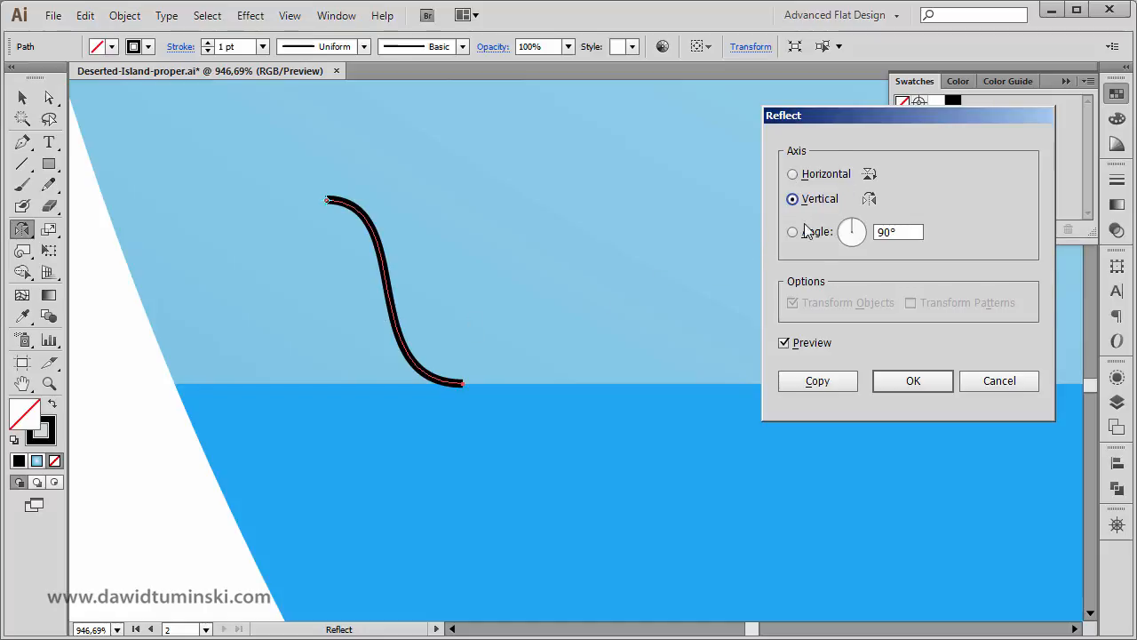
pyautogui.click(814, 384)
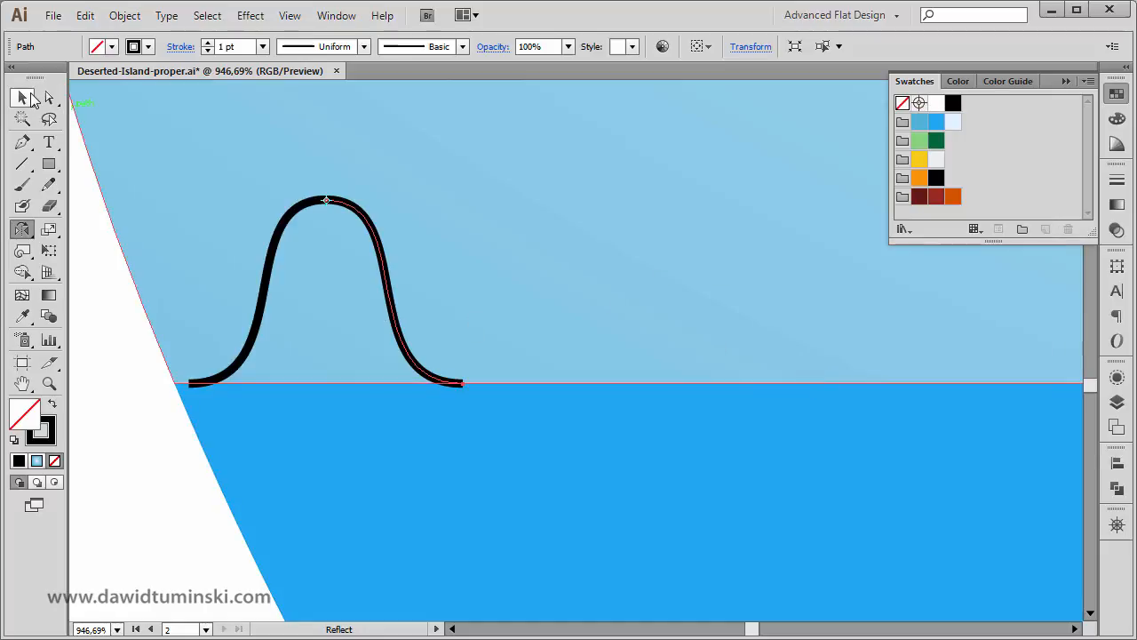
pyautogui.click(31, 99)
pyautogui.click(100, 263)
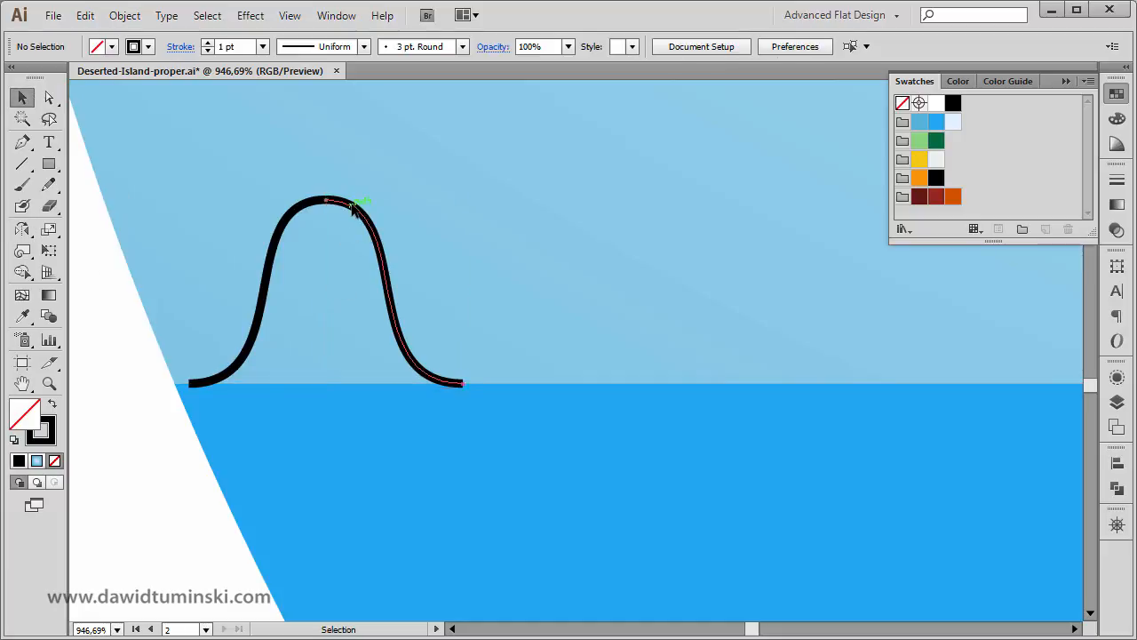
# Select both halves of the wave and join them into a single path.
pyautogui.click(353, 206)
pyautogui.keyDown('shift'); pyautogui.click(304, 213); pyautogui.keyUp('shift')
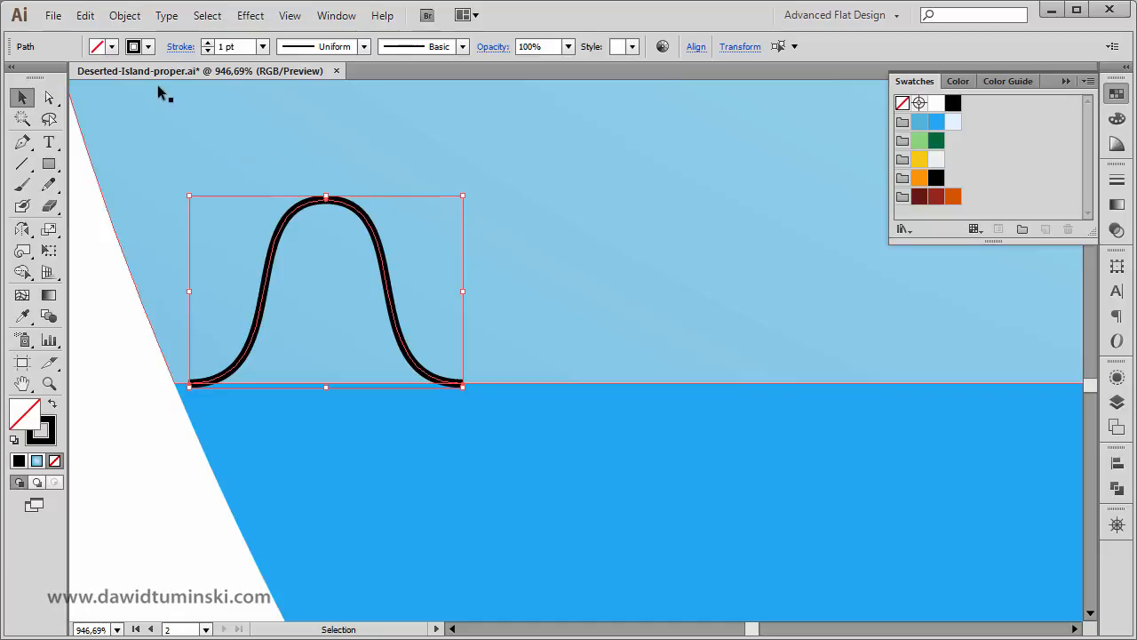
pyautogui.click(134, 16)
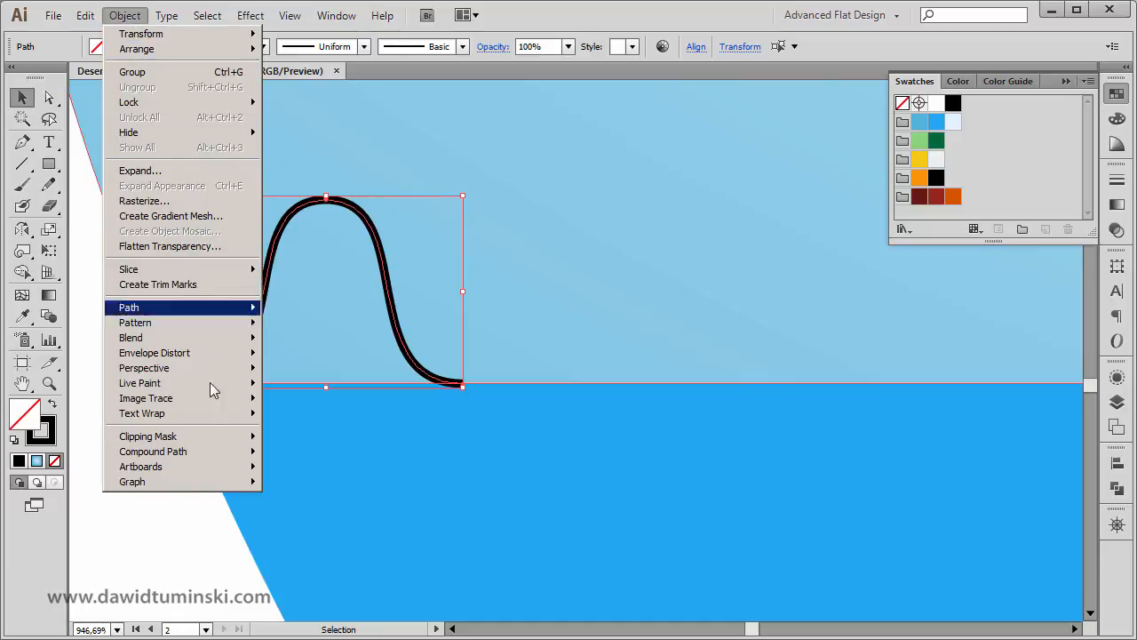
pyautogui.moveTo(212, 312)
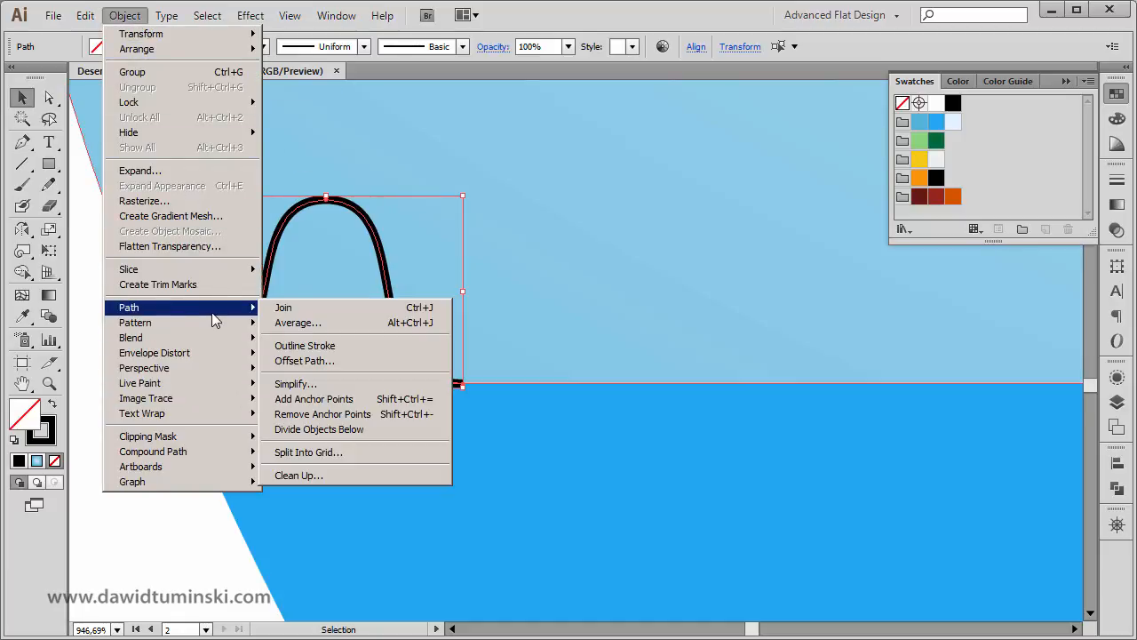
pyautogui.click(289, 309)
# Duplicate the wave horizontally along the waterline to the sea's right end.
pyautogui.hotkey('ctrl', '-')
pyautogui.hotkey('ctrl', '-')
pyautogui.hotkey('ctrl', '-')
pyautogui.hotkey('ctrl', '-')
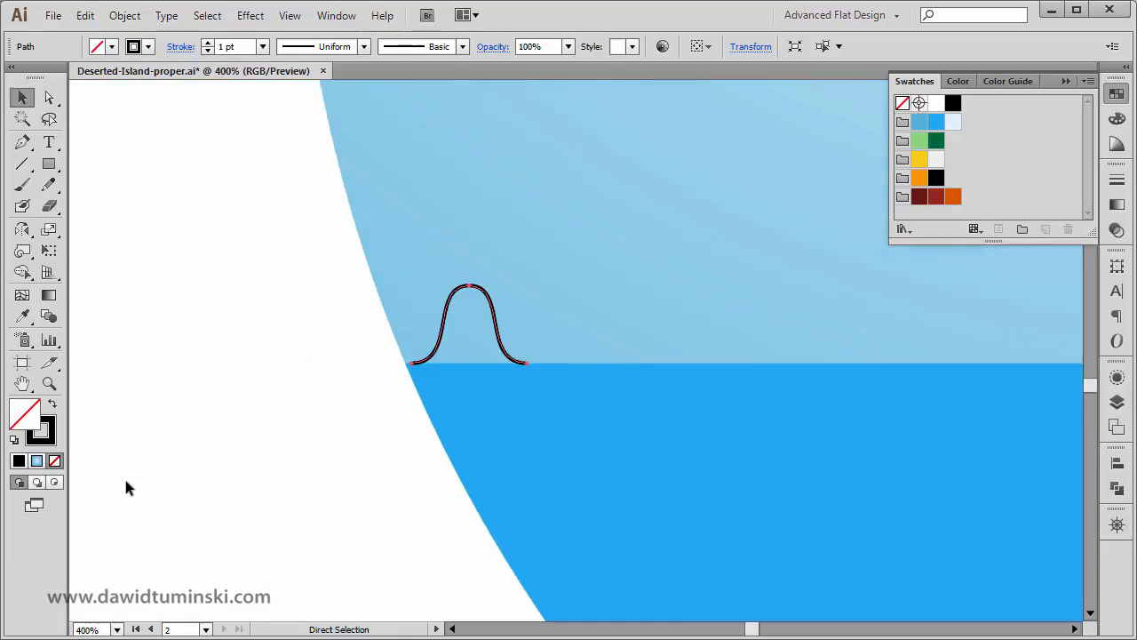
pyautogui.press('space')
pyautogui.moveTo(731, 357); pyautogui.dragTo(507, 350)
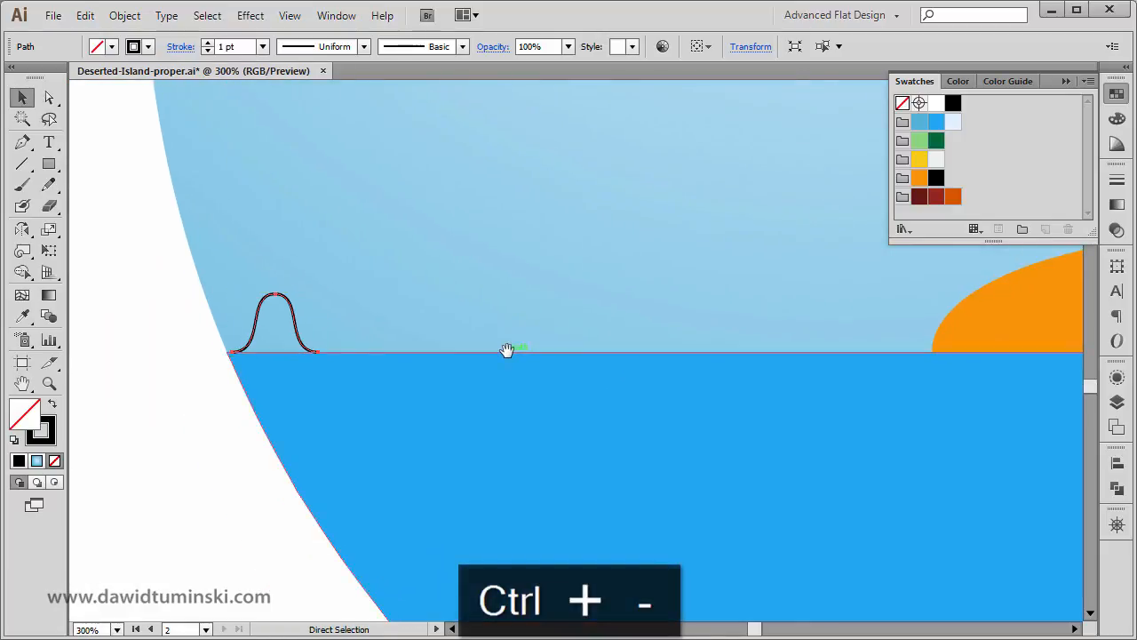
pyautogui.hotkey('ctrl', '-')
pyautogui.hotkey('ctrl', '-')
pyautogui.moveTo(730, 379); pyautogui.dragTo(441, 371)
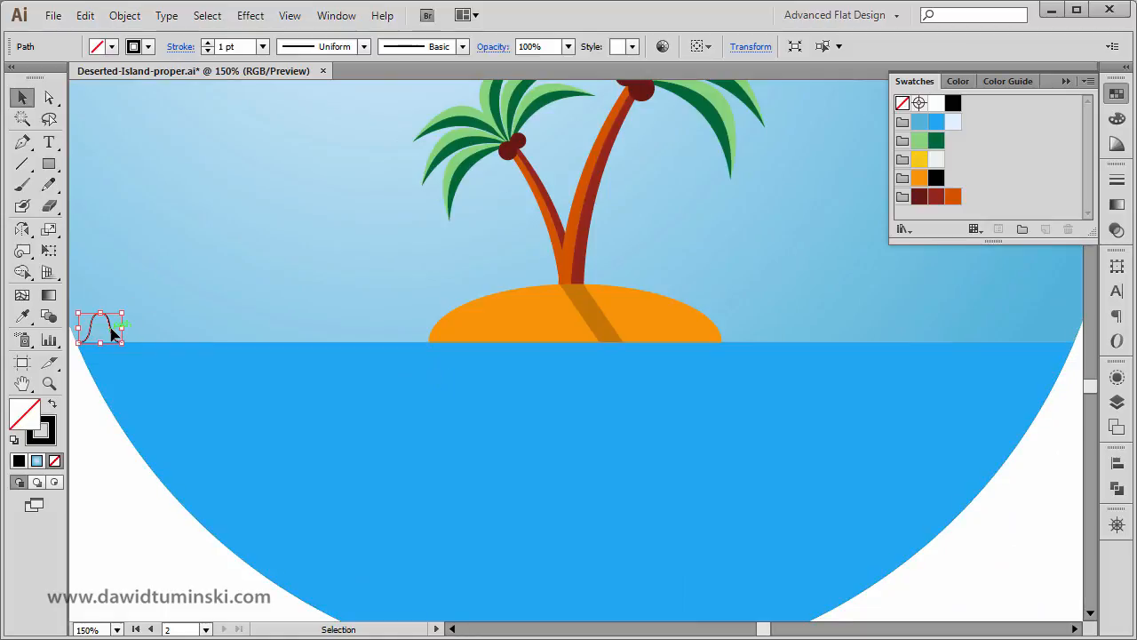
pyautogui.moveTo(120, 330); pyautogui.dragTo(1061, 365)
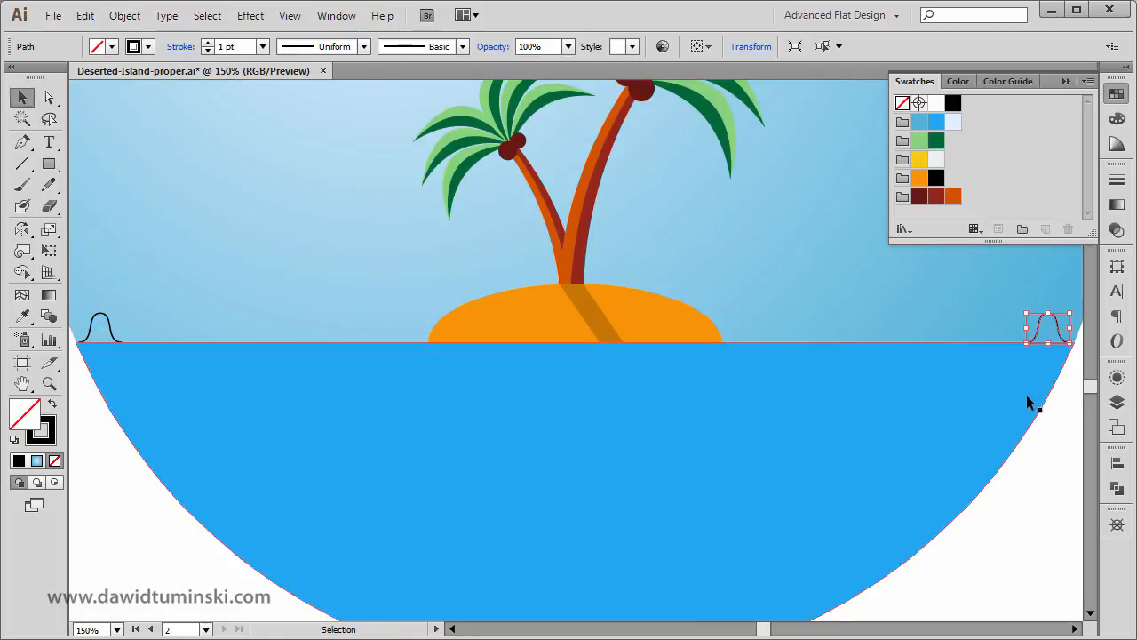
# Select both waves, swap their fill and stroke, and fill them with the sea's bright blue swatch.
pyautogui.keyDown('shift'); pyautogui.click(108, 317); pyautogui.keyUp('shift')
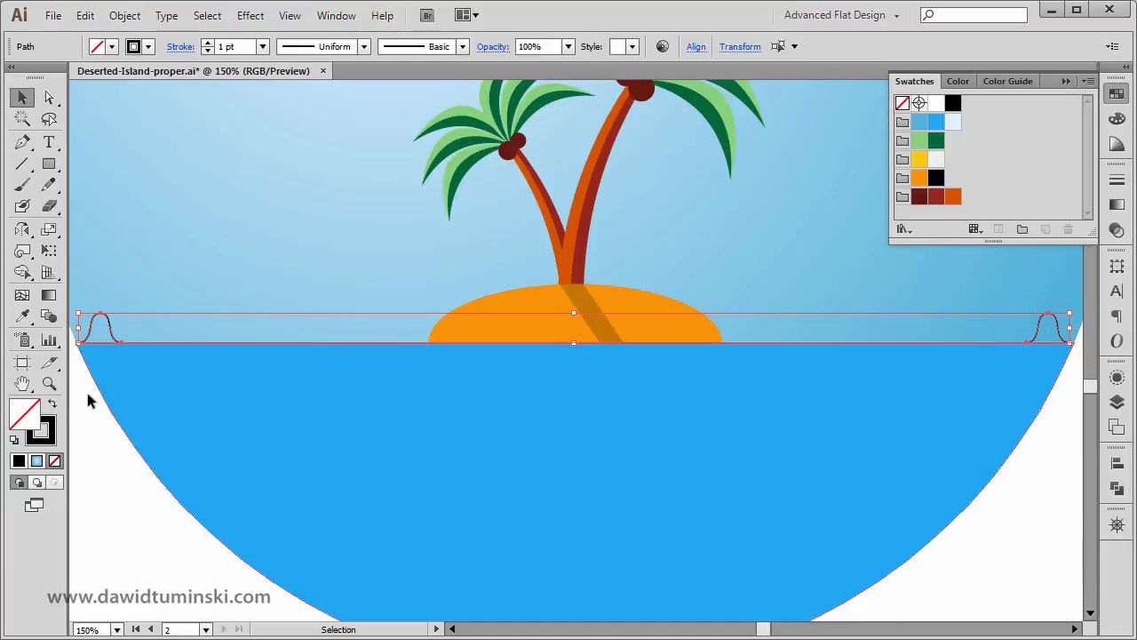
pyautogui.click(51, 404)
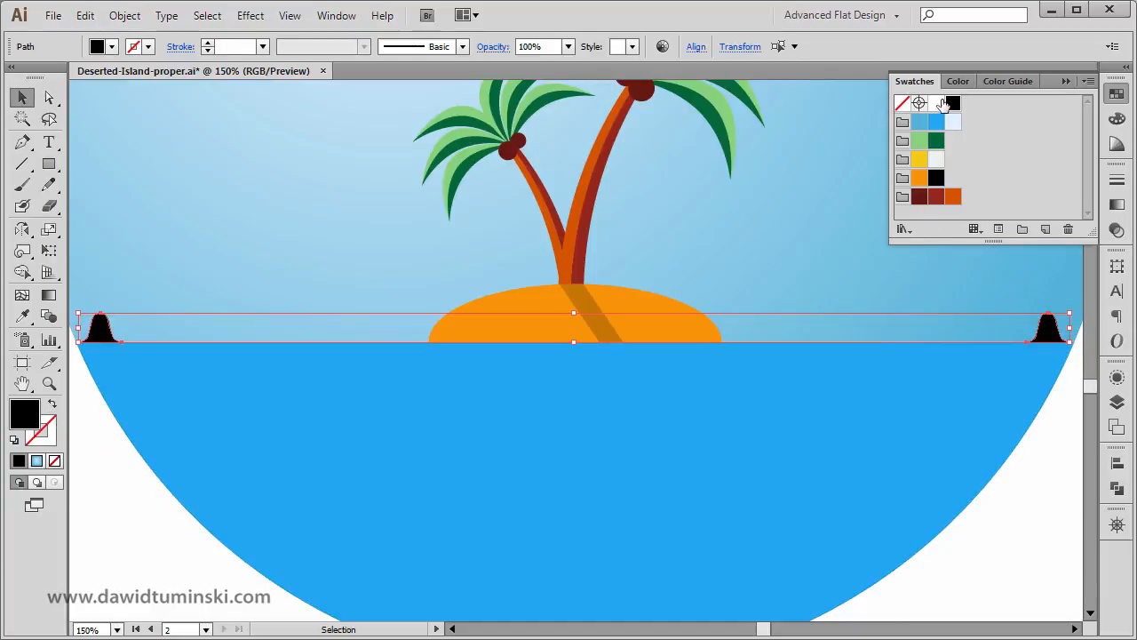
pyautogui.click(936, 123)
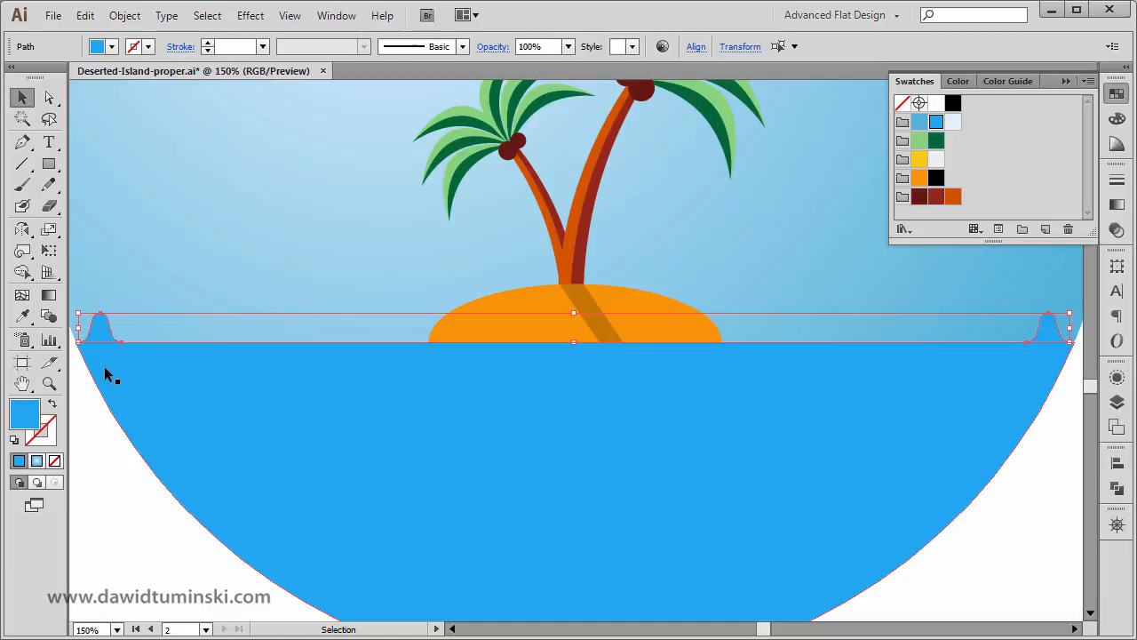
# Set the blend options to Specified Steps spacing with 16 steps.
pyautogui.doubleClick(50, 318)
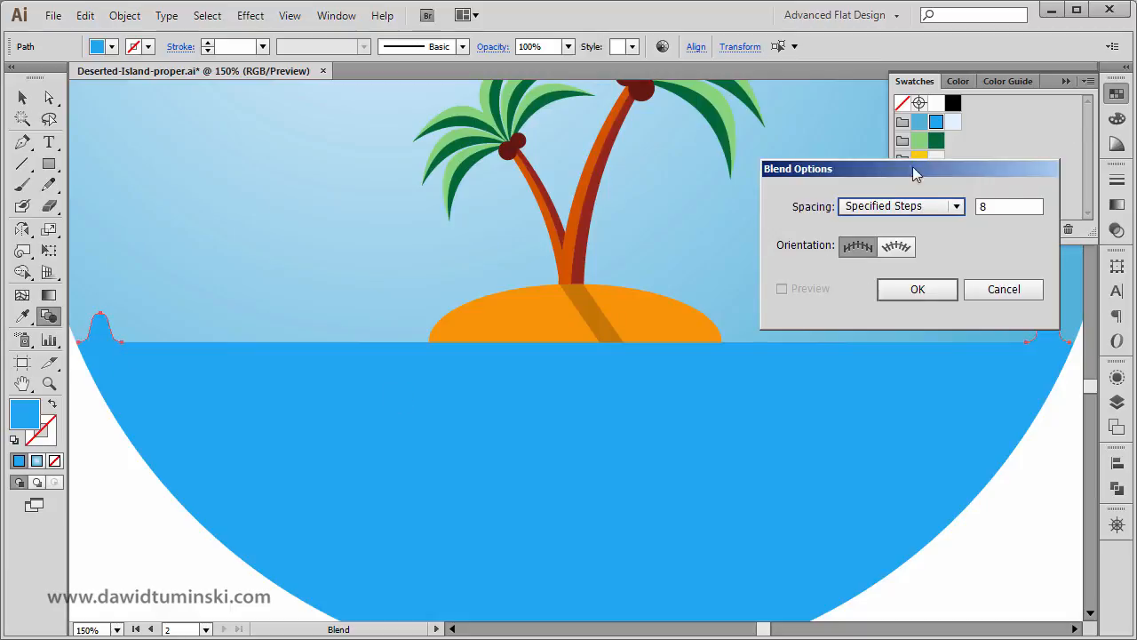
pyautogui.moveTo(922, 172); pyautogui.dragTo(878, 114)
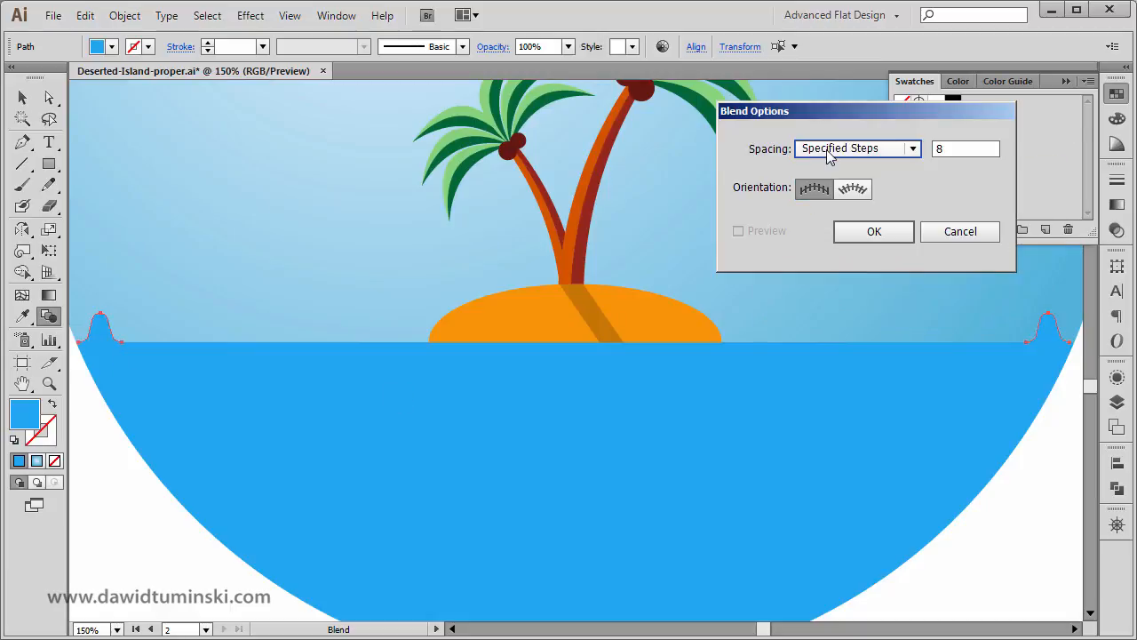
pyautogui.click(829, 151)
pyautogui.click(878, 185)
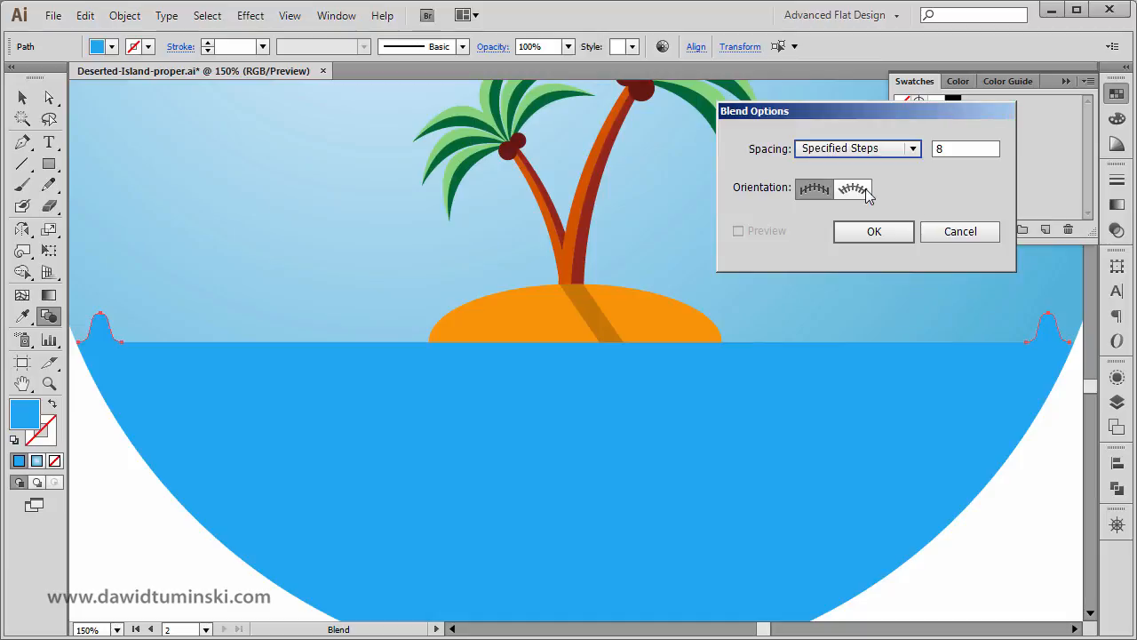
pyautogui.doubleClick(968, 151)
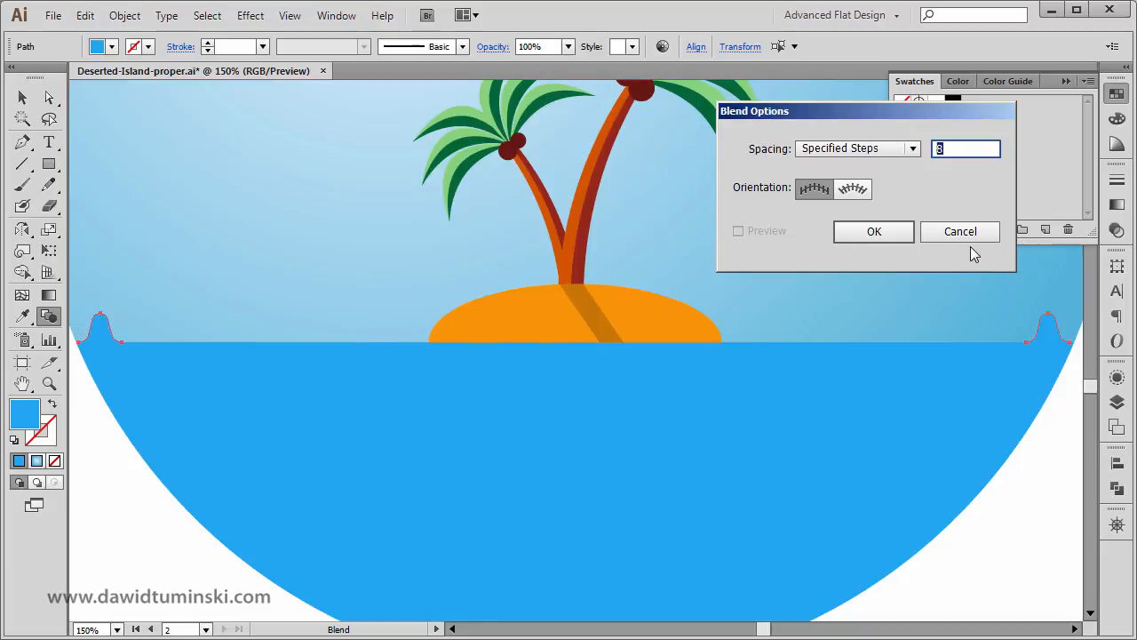
pyautogui.write('16')
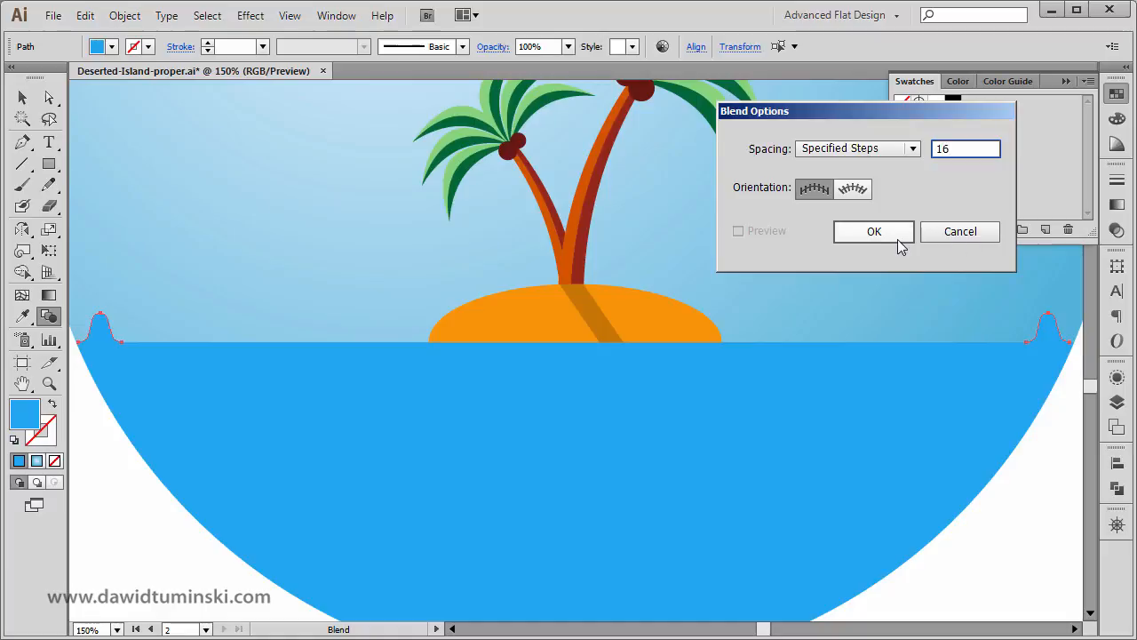
pyautogui.click(874, 233)
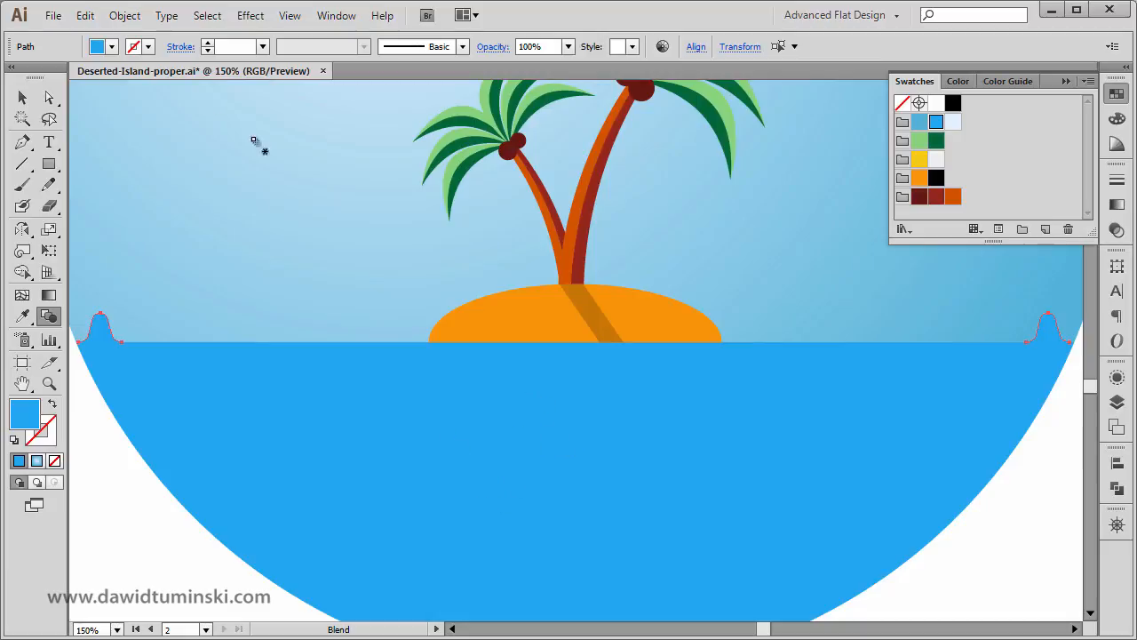
pyautogui.click(124, 13)
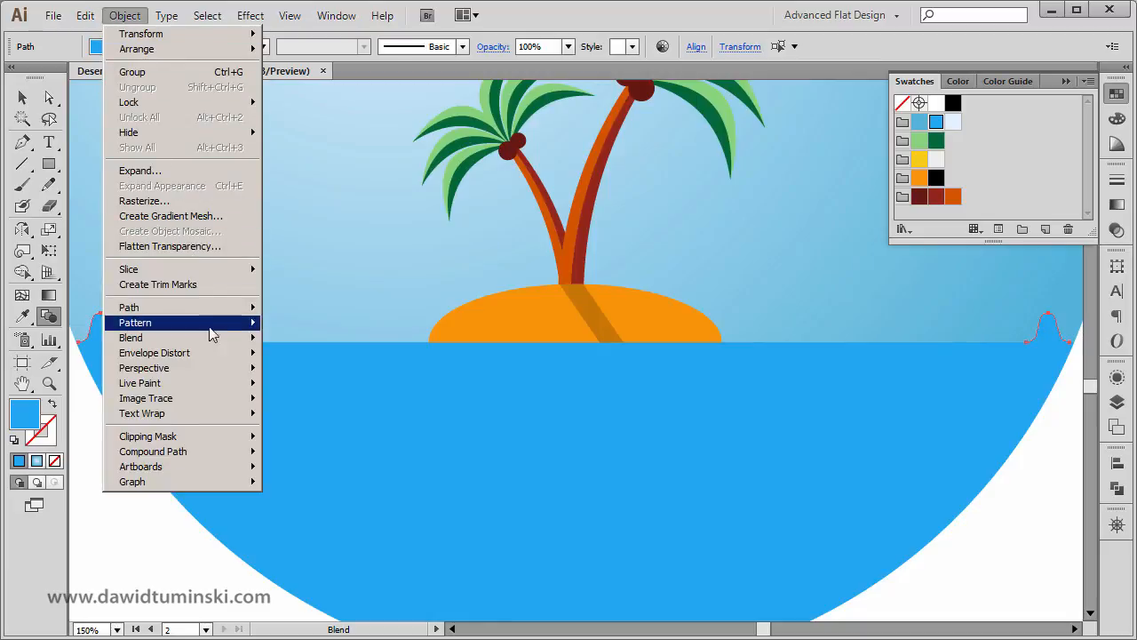
pyautogui.moveTo(175, 341)
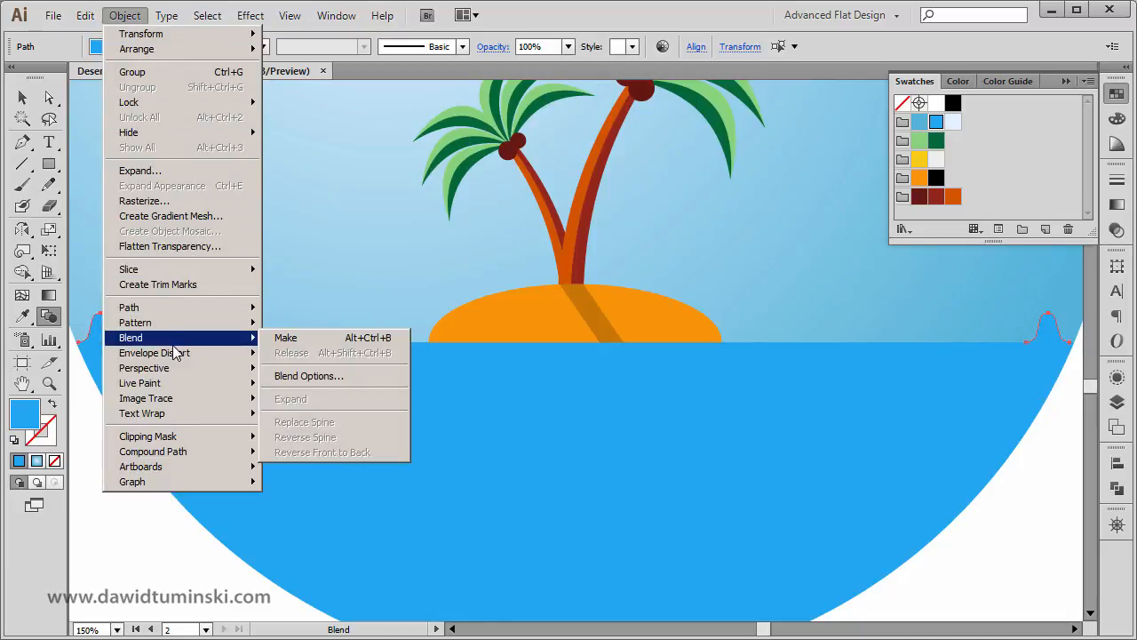
pyautogui.click(310, 345)
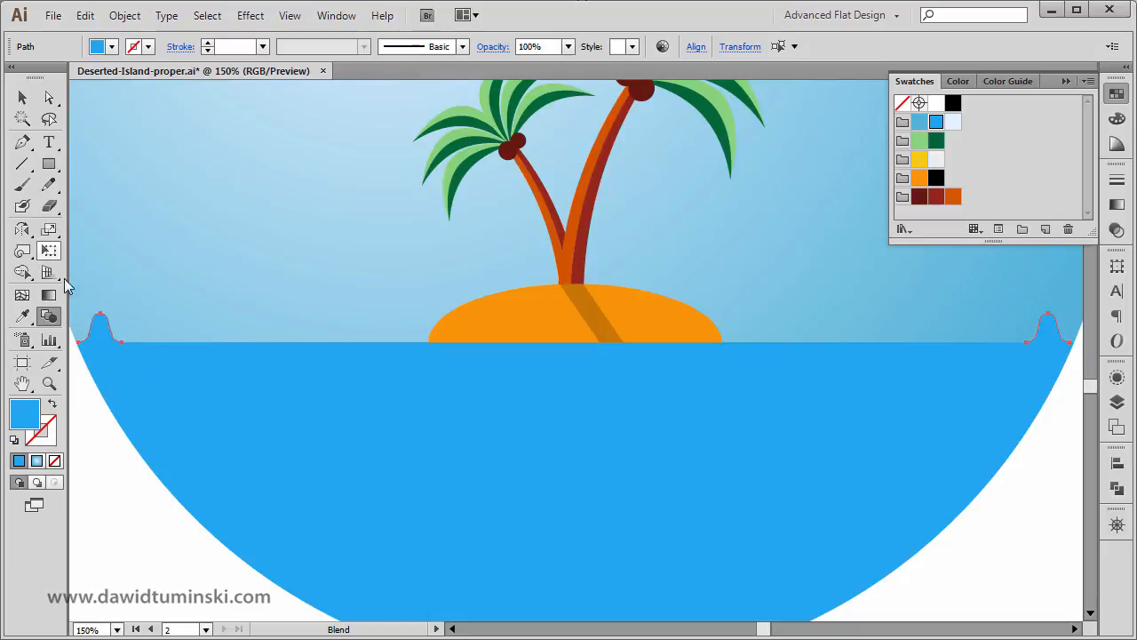
# Blend the wave at the sea's left end with the wave at its right end.
pyautogui.click(105, 336)
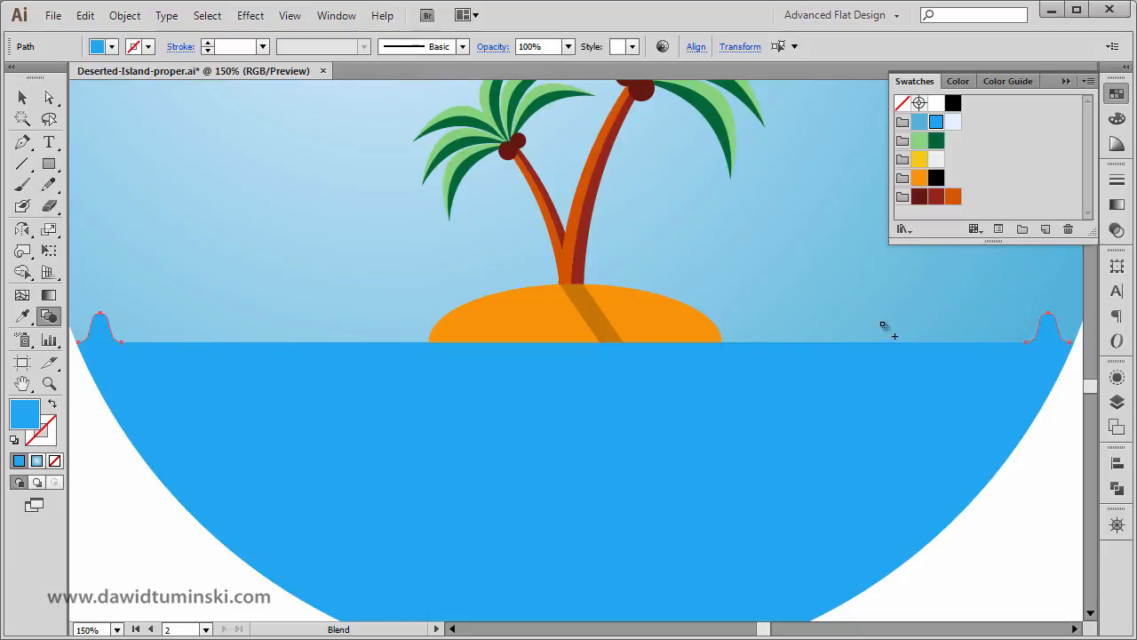
pyautogui.click(1048, 334)
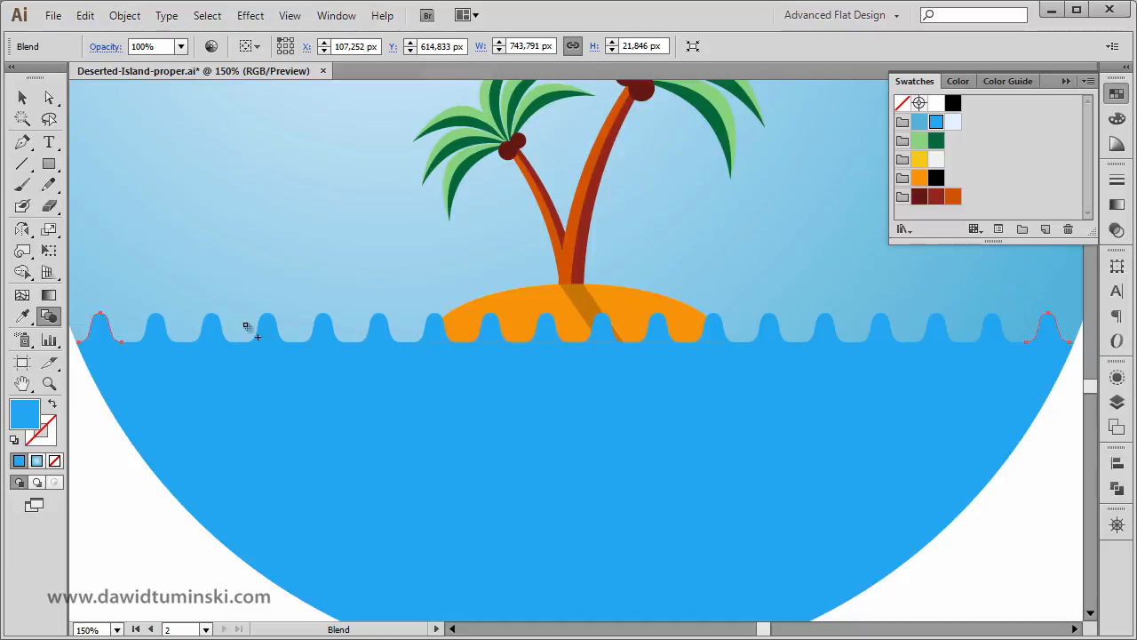
# Turn on the preview in the wave blend's options and raise the specified steps to 50.
pyautogui.doubleClick(49, 317)
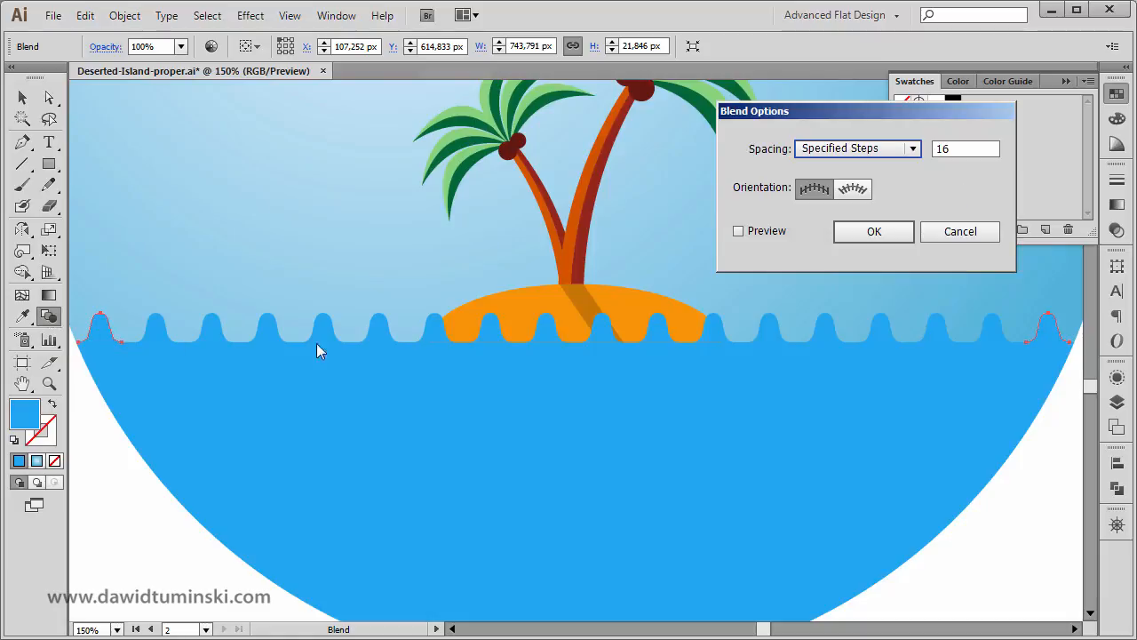
pyautogui.click(776, 235)
pyautogui.doubleClick(944, 149)
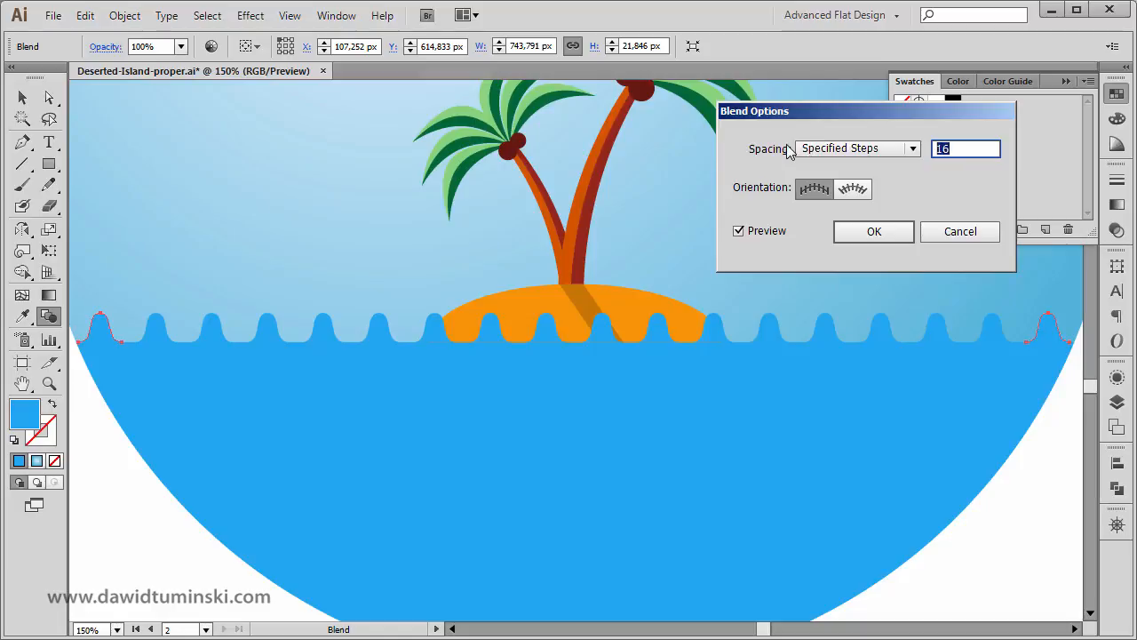
pyautogui.press('Up')
pyautogui.press('Up')
pyautogui.press('Up')
pyautogui.press('Up')
pyautogui.press('Up')
pyautogui.press('Up')
pyautogui.press('Up')
pyautogui.press('Up')
pyautogui.press('Up')
pyautogui.press('Up')
pyautogui.press('Up')
pyautogui.press('Up')
pyautogui.press('Up')
pyautogui.press('Up')
pyautogui.press('Up')
pyautogui.press('Up')
pyautogui.press('Up')
pyautogui.press('Up')
pyautogui.press('Up')
pyautogui.press('Up')
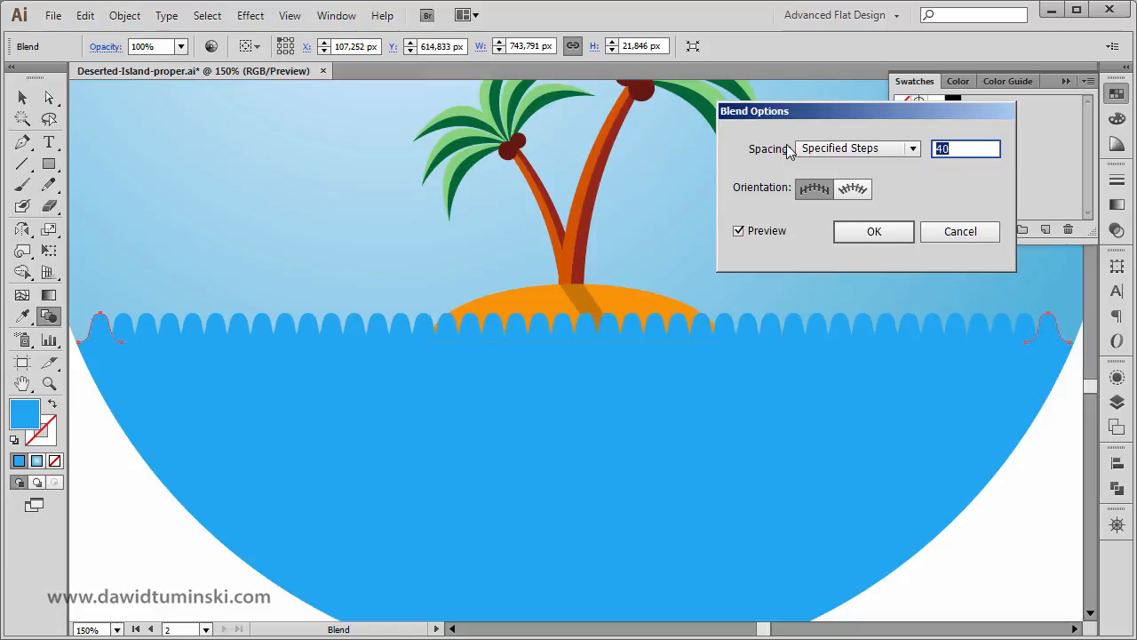
pyautogui.press('Up')
pyautogui.press('Up')
pyautogui.press('Up')
pyautogui.press('Up')
pyautogui.press('Up')
pyautogui.press('Up')
pyautogui.press('Up')
pyautogui.press('Up')
pyautogui.press('Up')
pyautogui.press('Up')
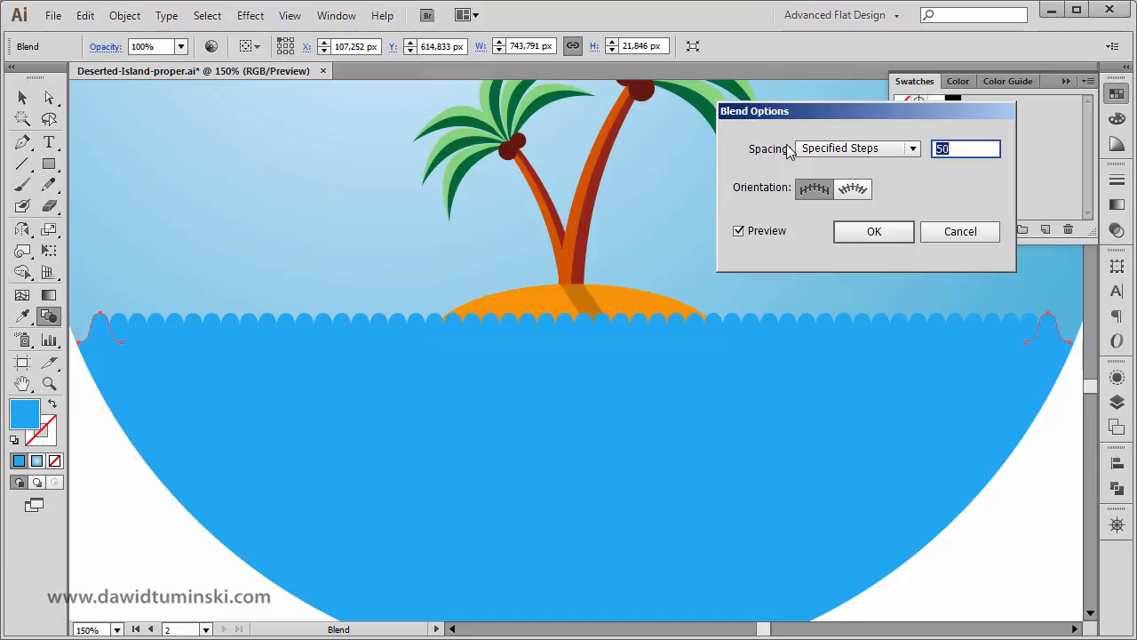
# Try 30 specified steps for the wave blend, settle on 25 and apply the options.
pyautogui.write('30')
pyautogui.press('Tab')
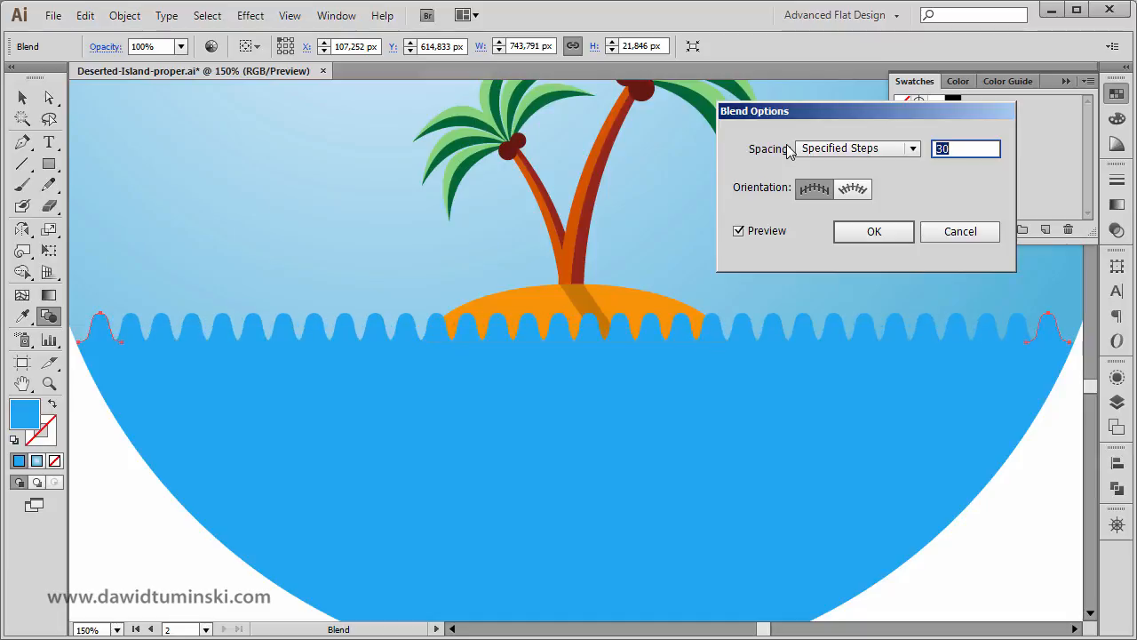
pyautogui.write('25')
pyautogui.press('Tab')
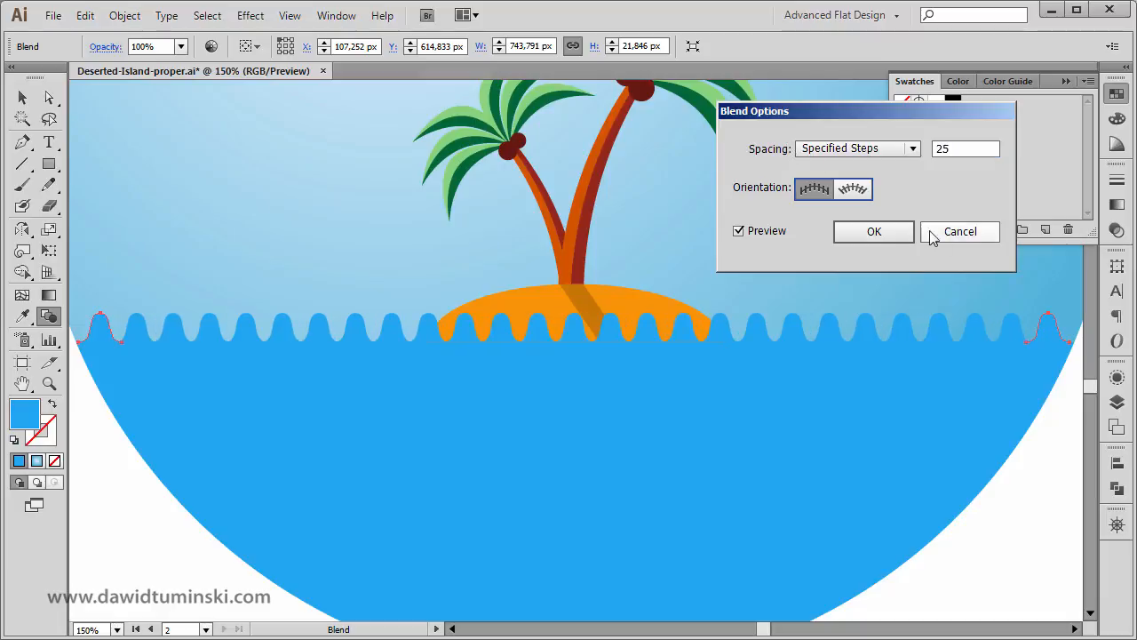
pyautogui.click(874, 231)
# Flatten the blended row of waves from above to about half its height, keeping its base on the waterline, and deselect it.
pyautogui.click(22, 97)
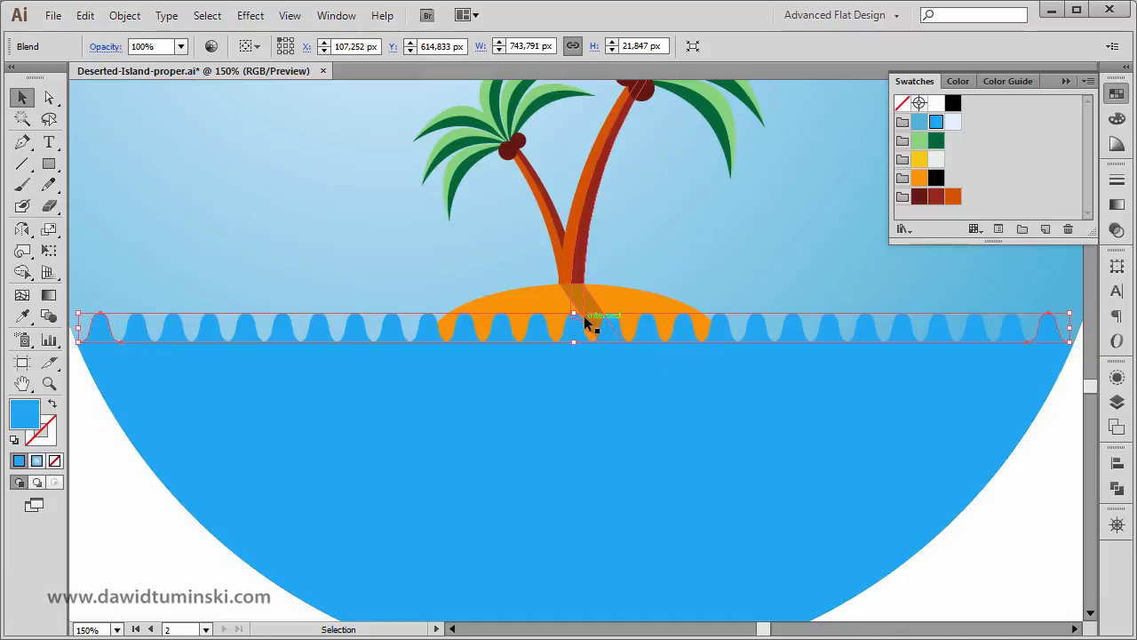
pyautogui.moveTo(574, 313); pyautogui.dragTo(574, 330)
pyautogui.click(124, 545)
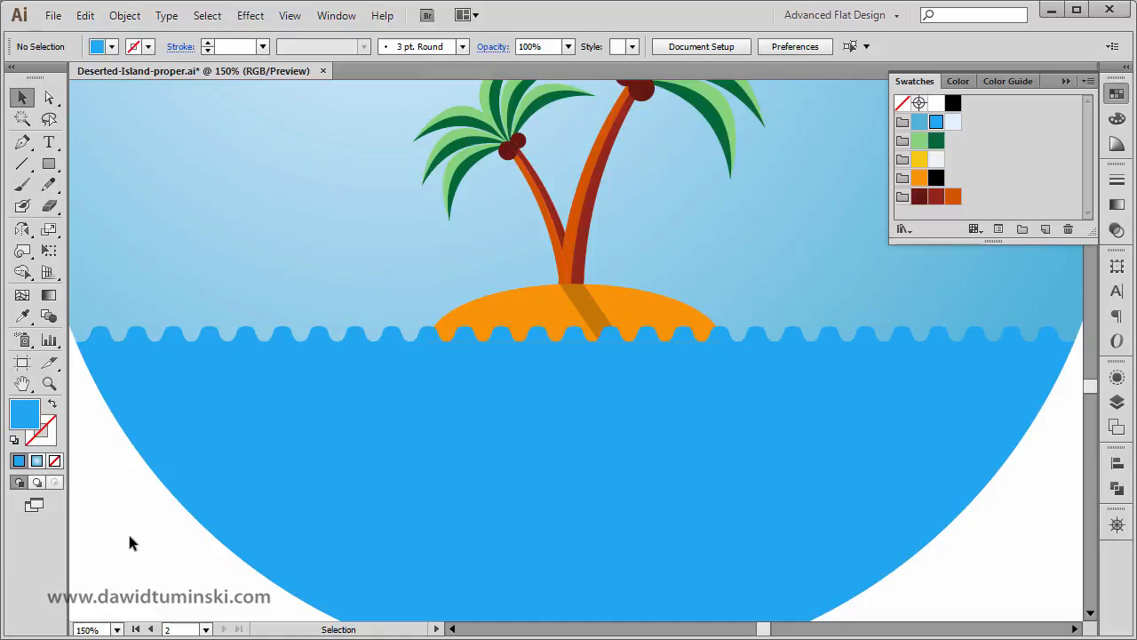
pyautogui.hotkey('ctrl', '-')
pyautogui.hotkey('ctrl', '-')
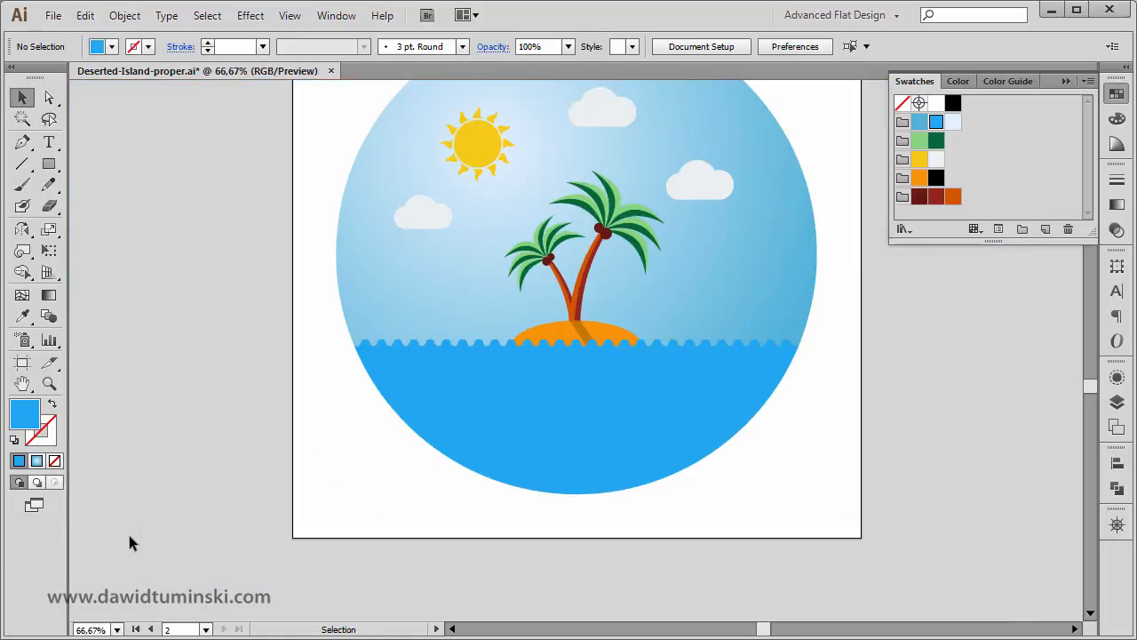
pyautogui.moveTo(834, 329); pyautogui.dragTo(808, 406)
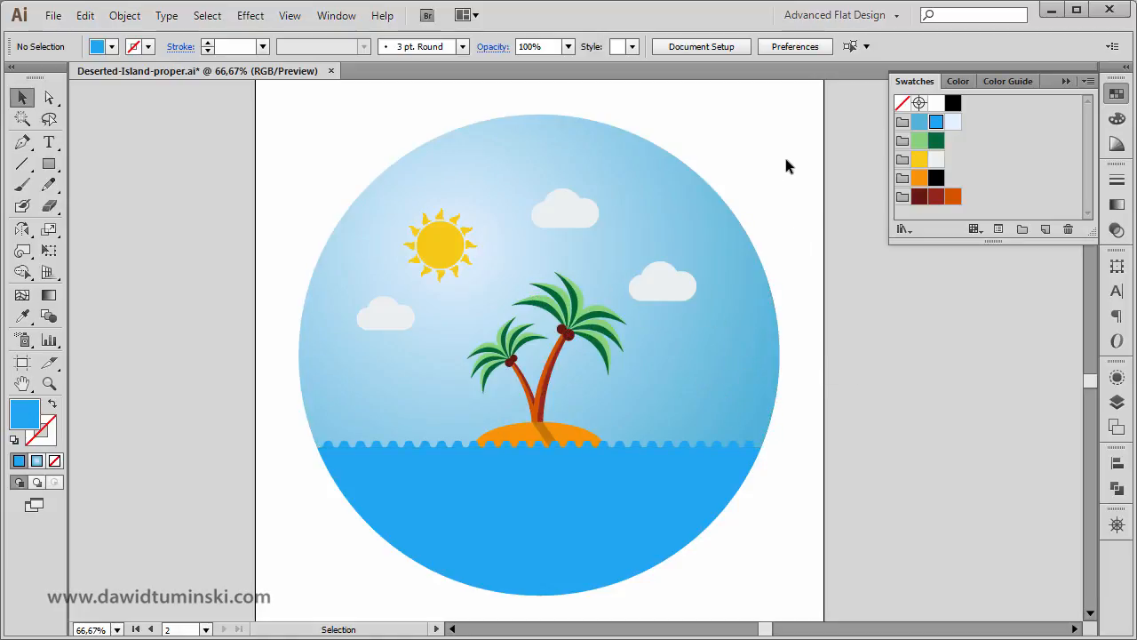
pyautogui.click(252, 15)
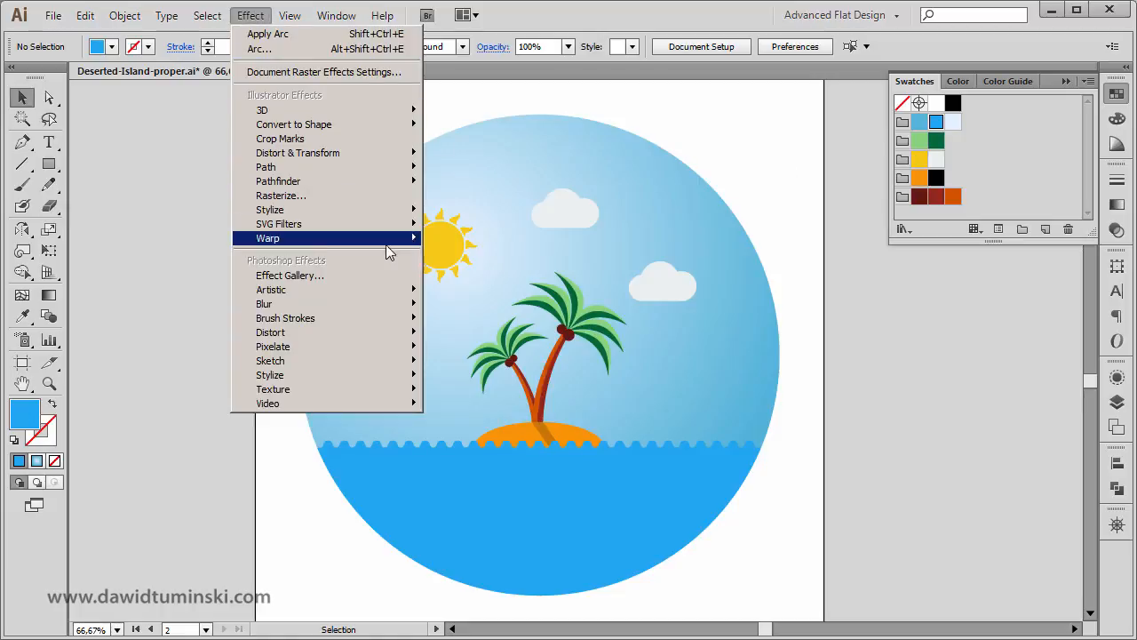
pyautogui.moveTo(376, 244)
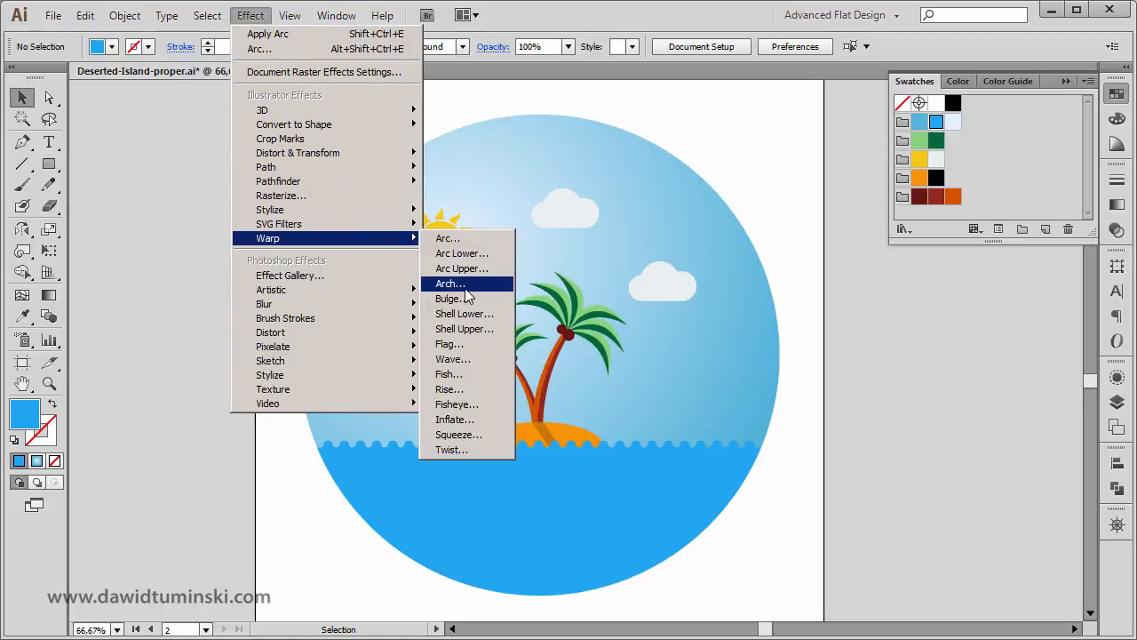
pyautogui.click(844, 251)
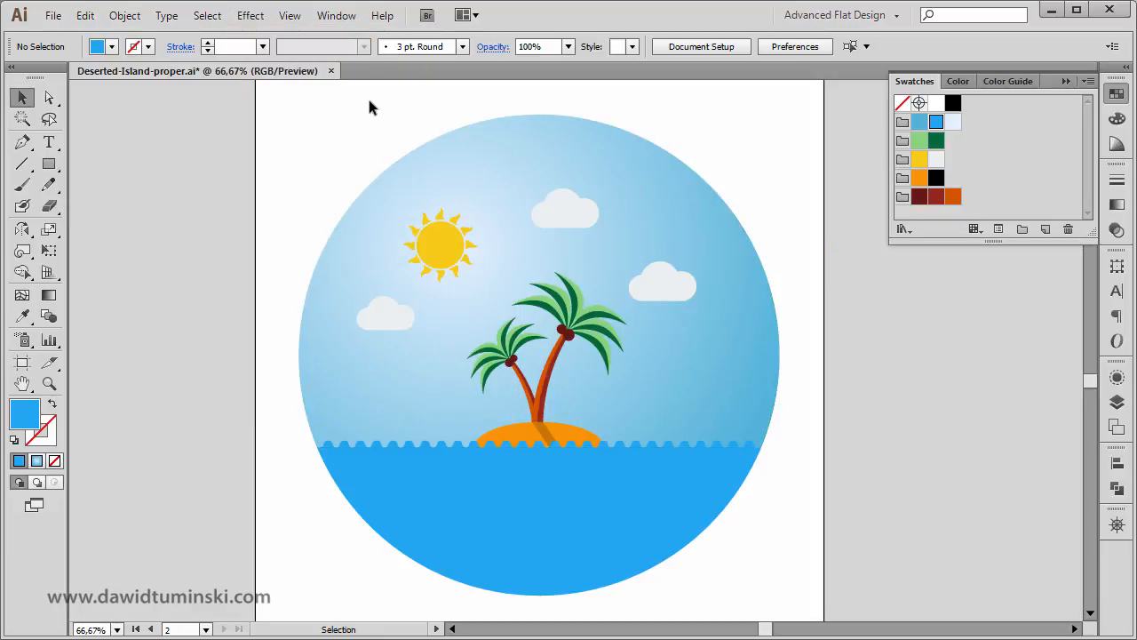
pyautogui.click(252, 15)
pyautogui.moveTo(338, 243)
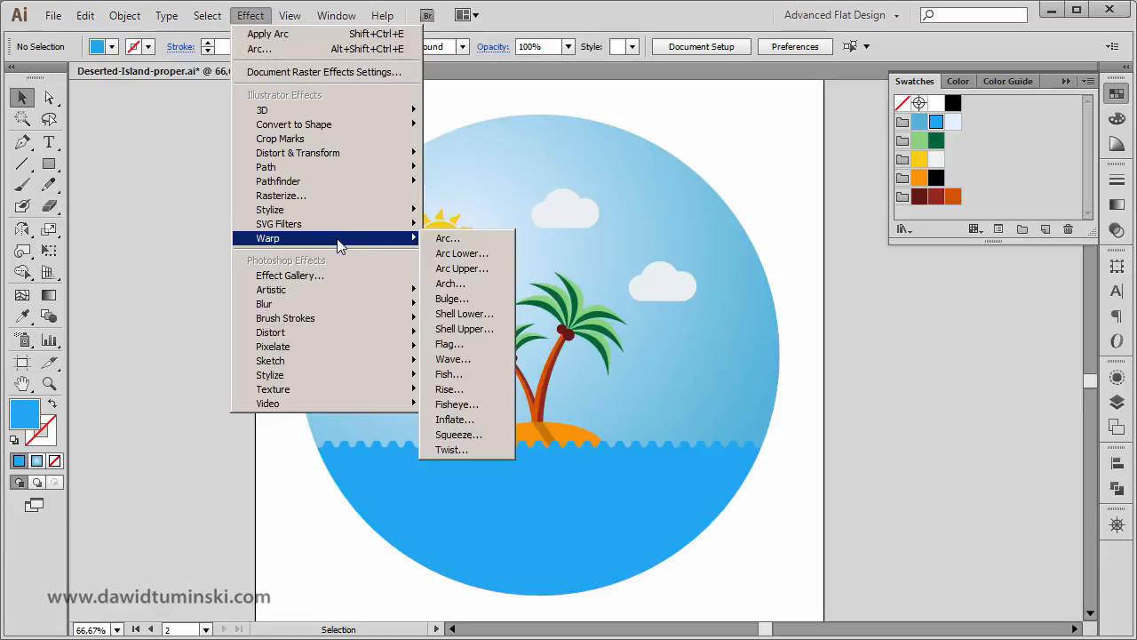
pyautogui.click(653, 8)
# Examine the sun's curved rays up close, the three clouds one by one, and the whole island scene.
pyautogui.hotkey('ctrl', 'space')
pyautogui.moveTo(396, 181); pyautogui.dragTo(525, 309)
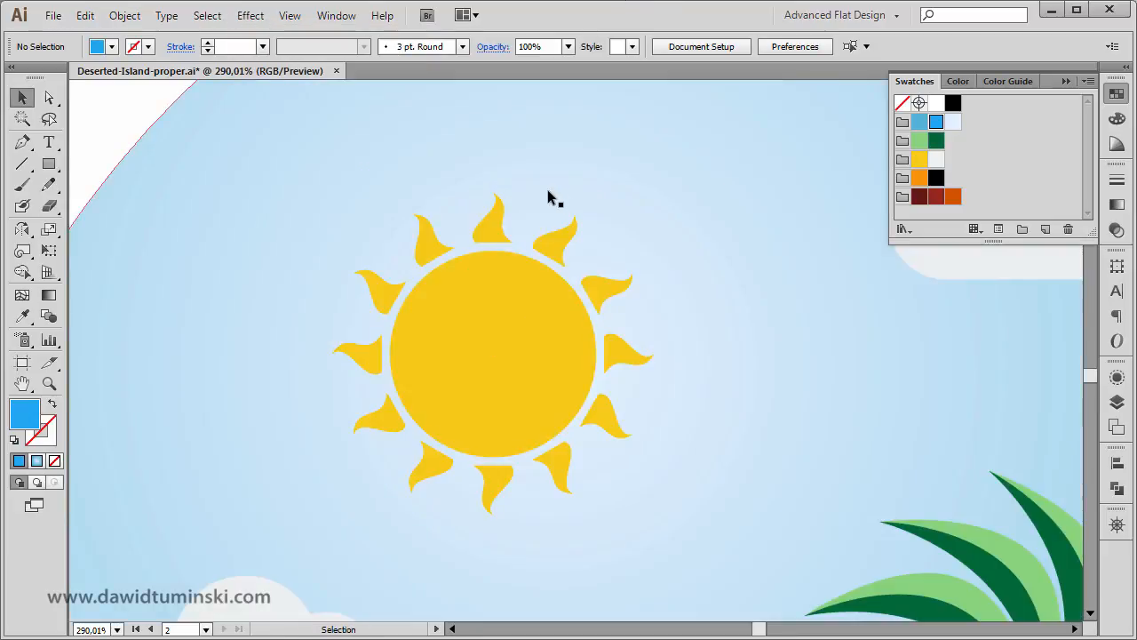
pyautogui.hotkey('ctrl', 'space')
pyautogui.hotkey('ctrl', '-')
pyautogui.hotkey('ctrl', '-')
pyautogui.hotkey('ctrl', '-')
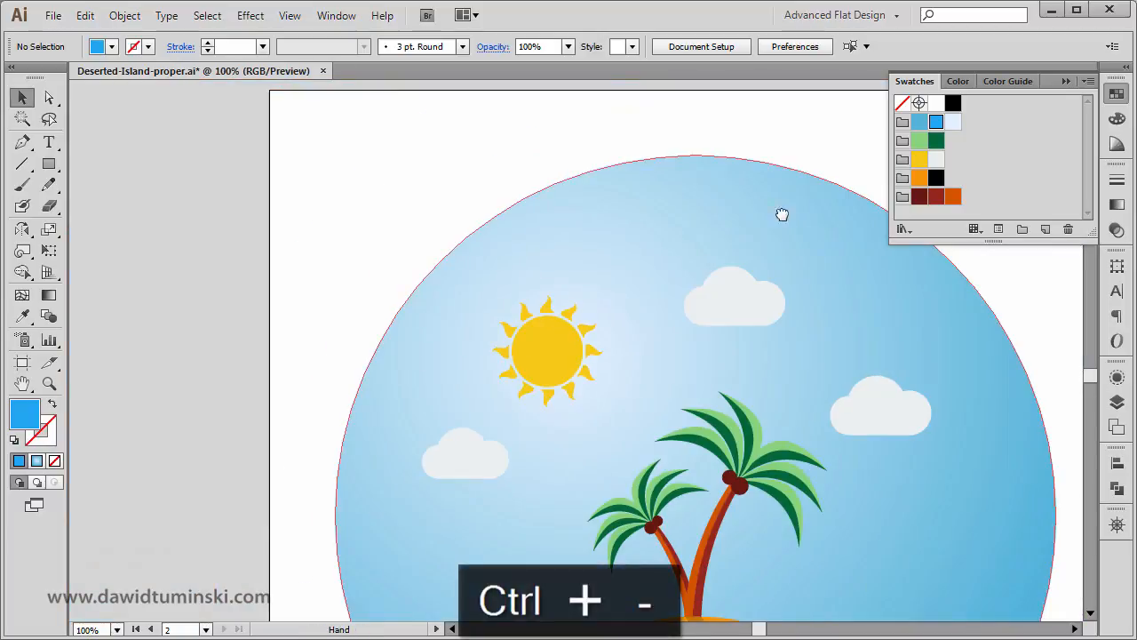
pyautogui.moveTo(782, 214); pyautogui.dragTo(655, 132)
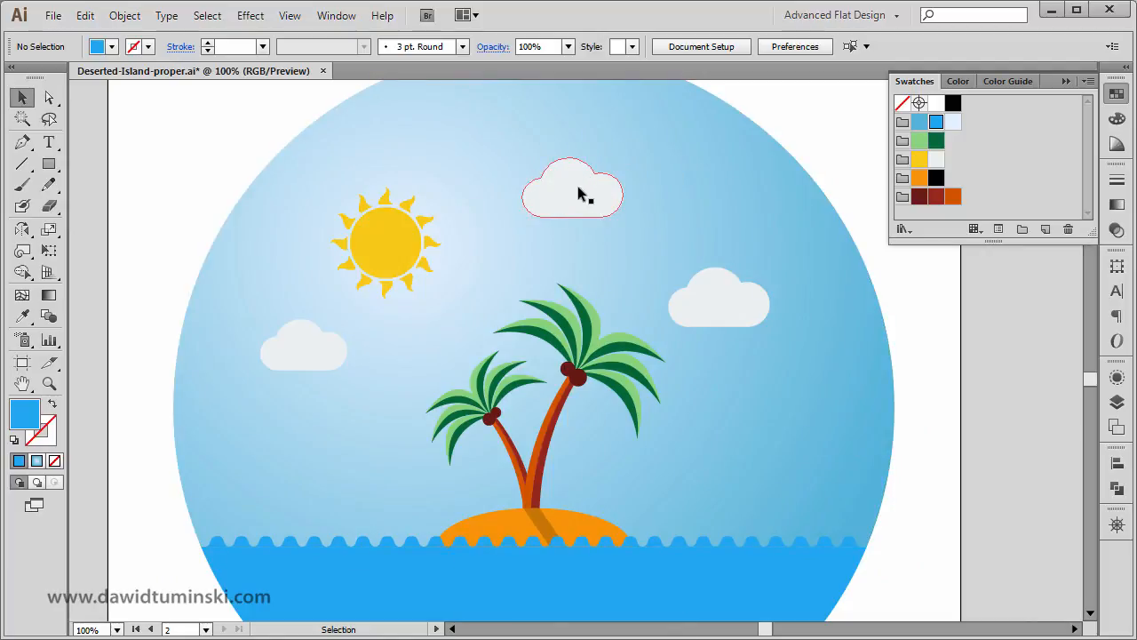
pyautogui.click(330, 358)
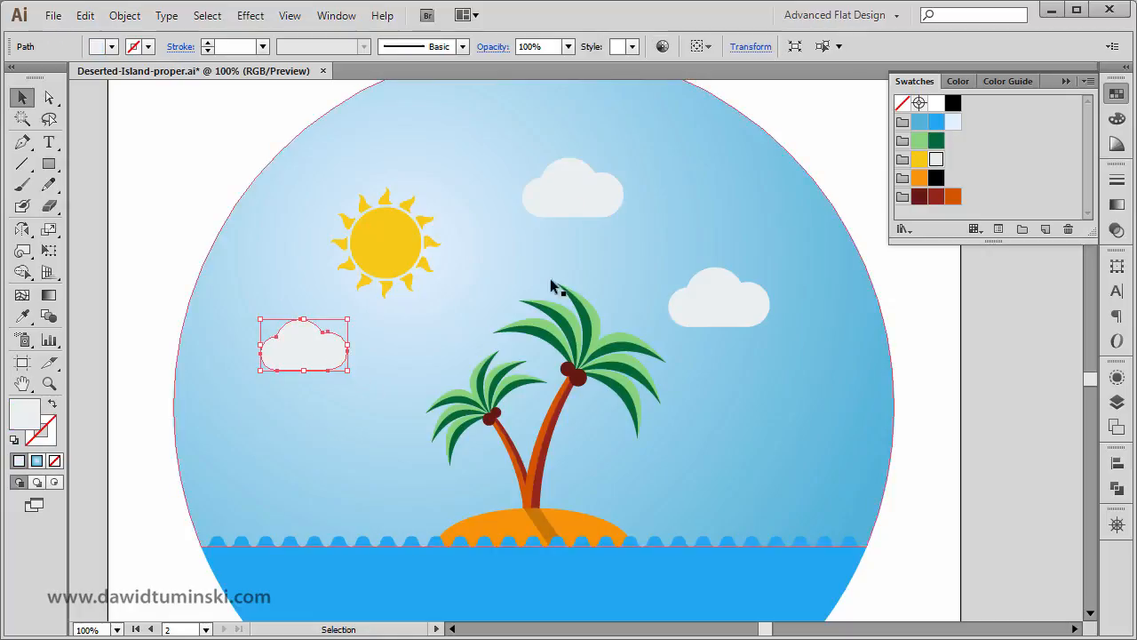
pyautogui.click(571, 189)
pyautogui.click(720, 279)
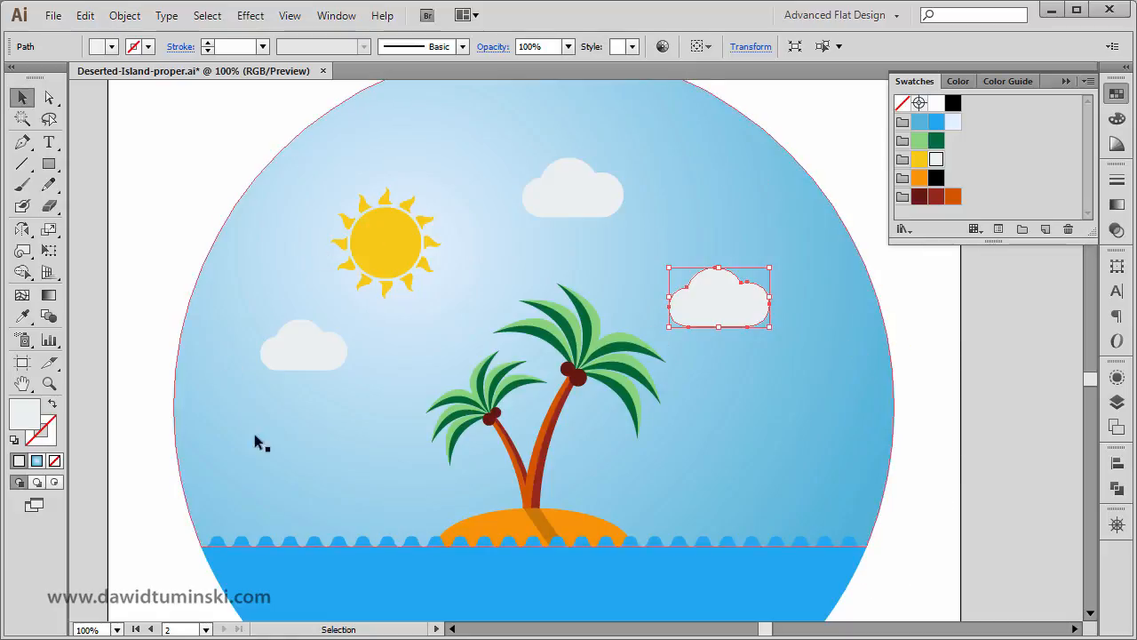
pyautogui.click(957, 380)
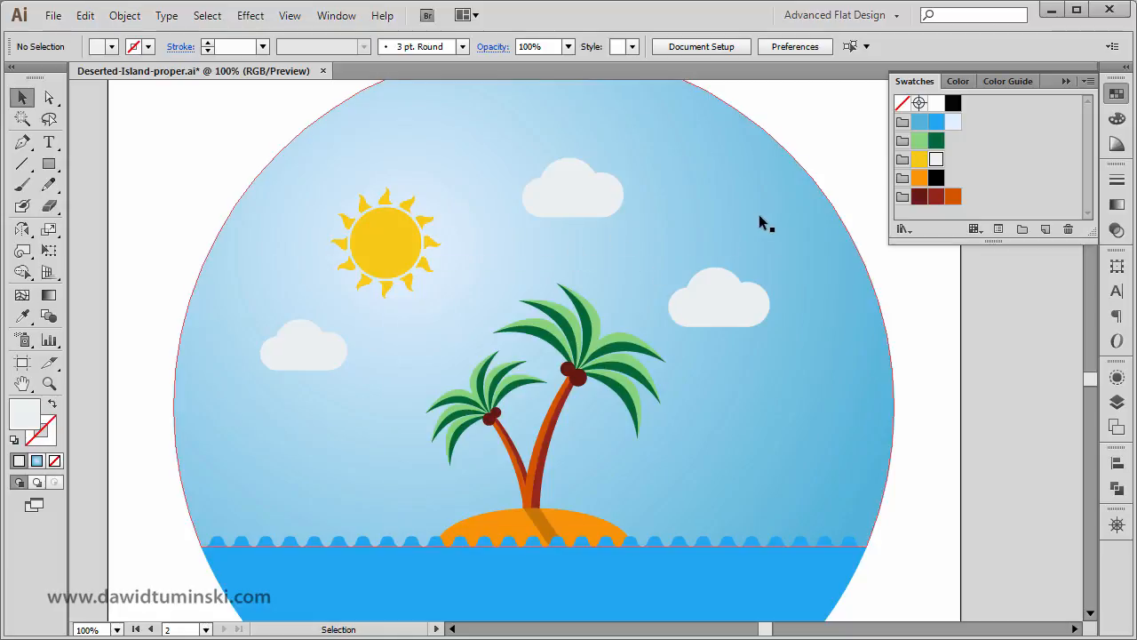
pyautogui.hotkey('ctrl', '-')
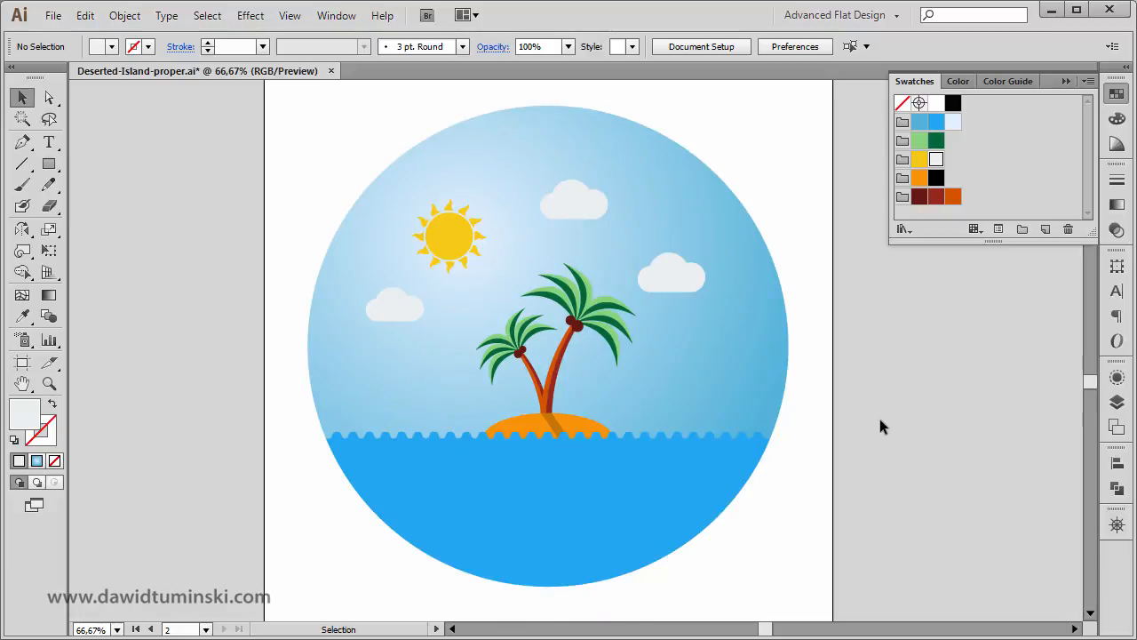
pyautogui.scroll(-1, 867, 444)
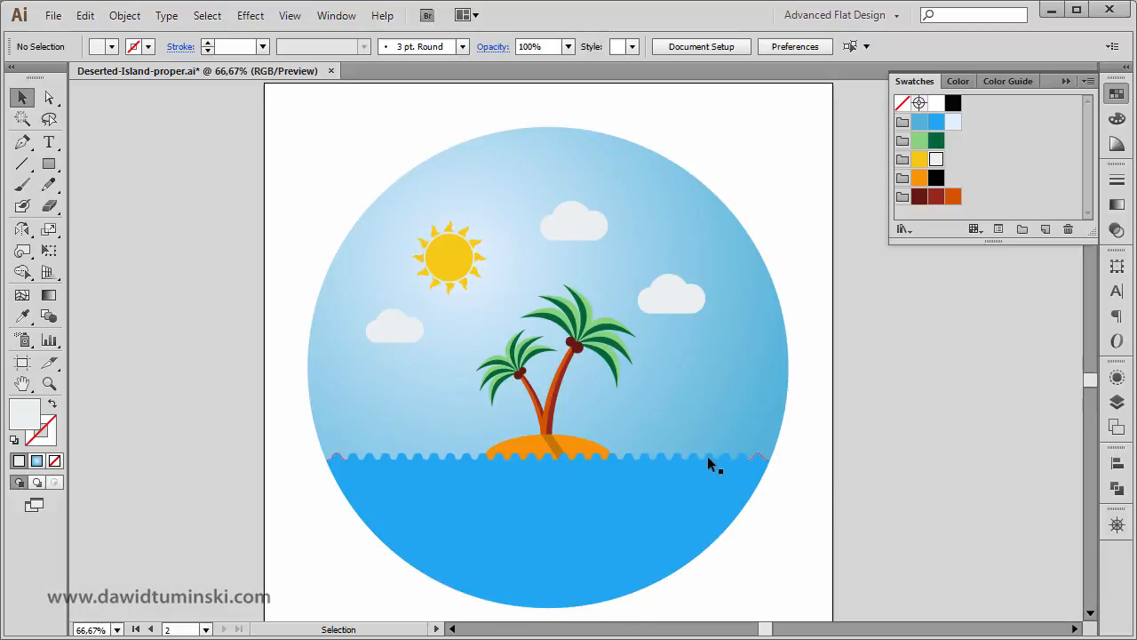